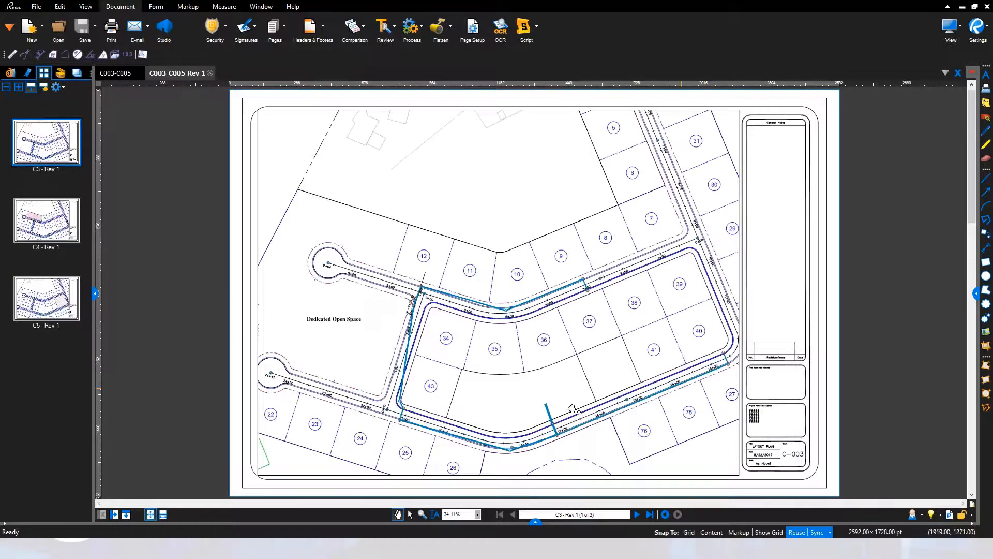
# Split the C003-C005 view vertically and display C003-C005 Rev 1 in one pane alongside the original in the other
pyautogui.click(126, 74)
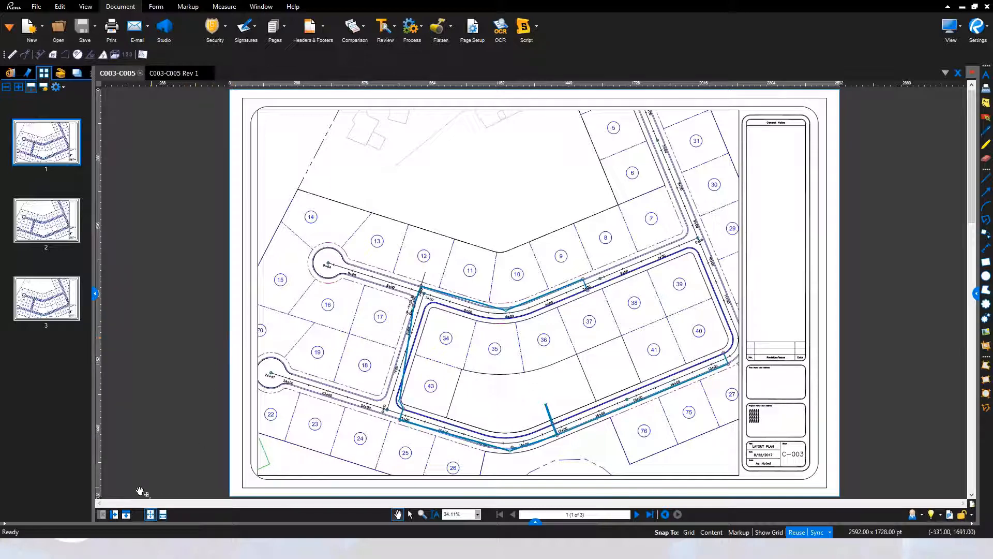
pyautogui.click(126, 515)
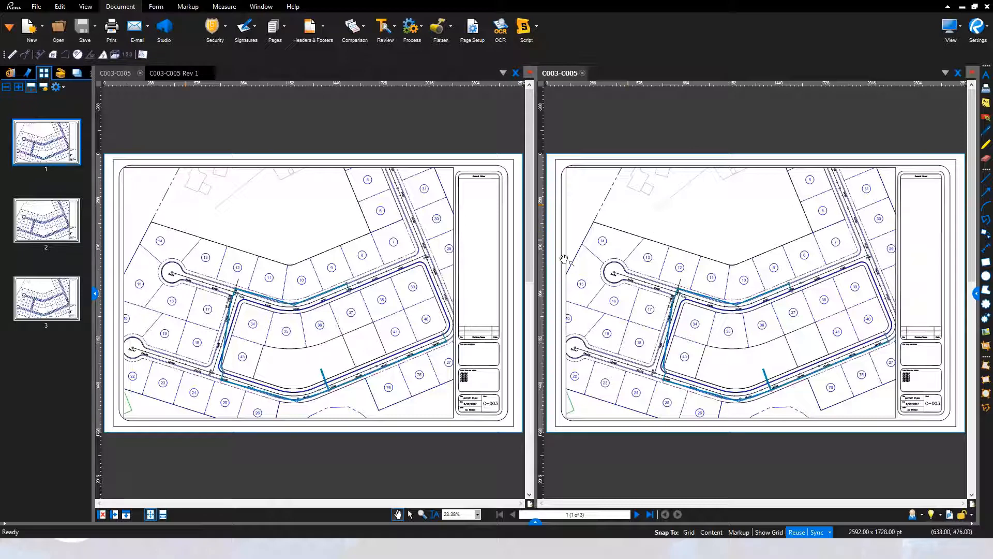
pyautogui.click(38, 234)
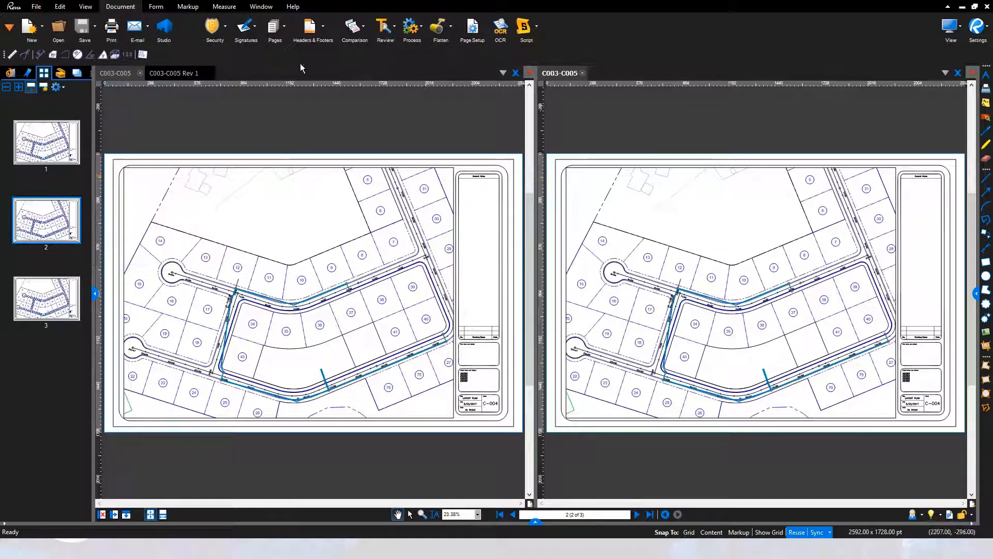
pyautogui.click(178, 74)
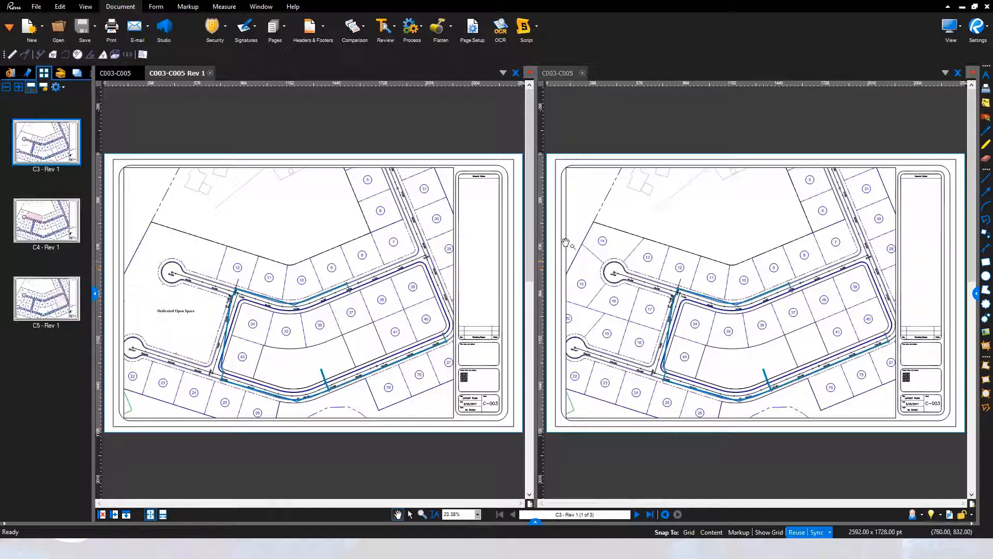
# Compare the lots around the cul-de-sac and the Dedicated Open Space in the synchronized original and Rev 1 views
pyautogui.click(631, 282)
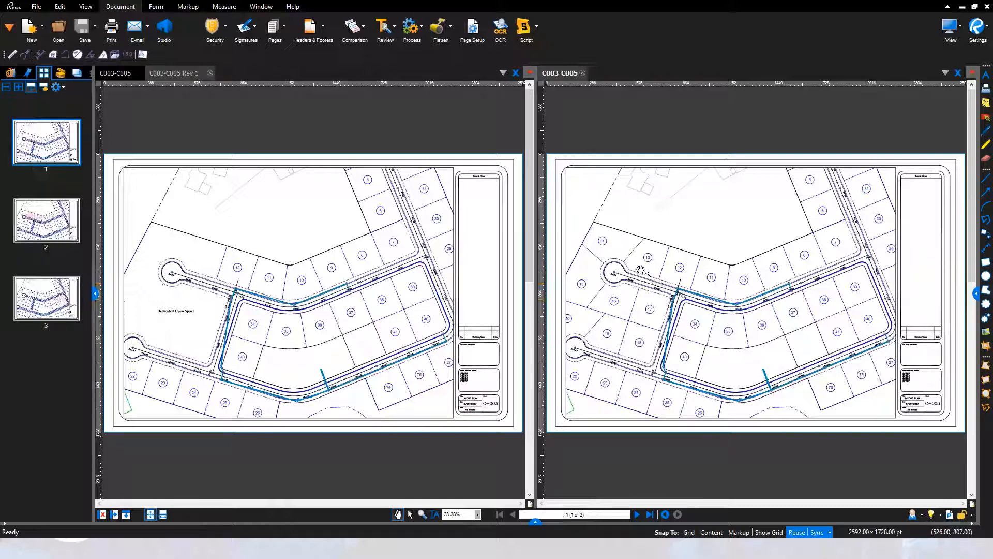
pyautogui.scroll(4, 631, 282)
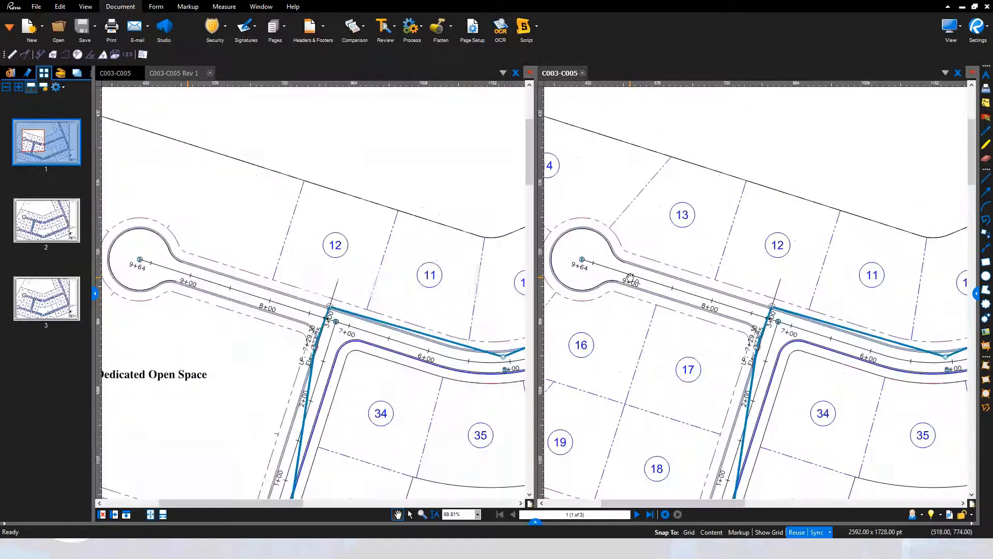
pyautogui.moveTo(603, 278); pyautogui.dragTo(721, 291)
pyautogui.scroll(-1, 760, 292)
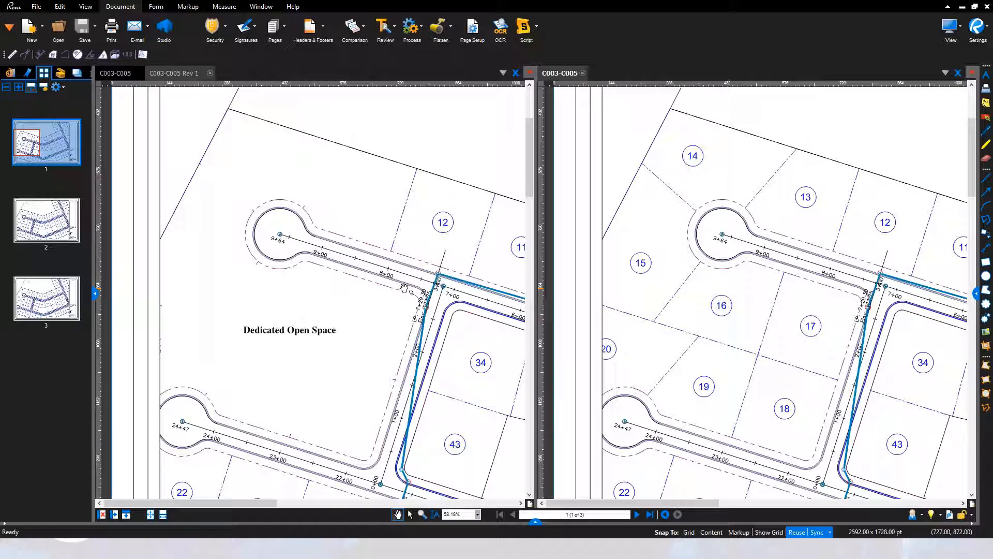
# Turn off view synchronization and zoom the C003-C005 page independently to the area around lots 5 to 12
pyautogui.click(821, 532)
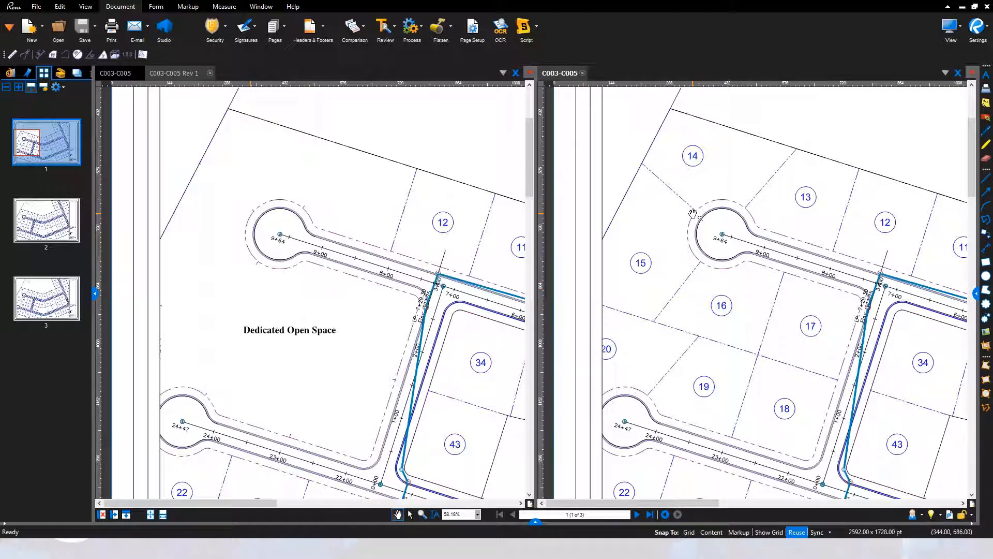
pyautogui.scroll(-4, 693, 213)
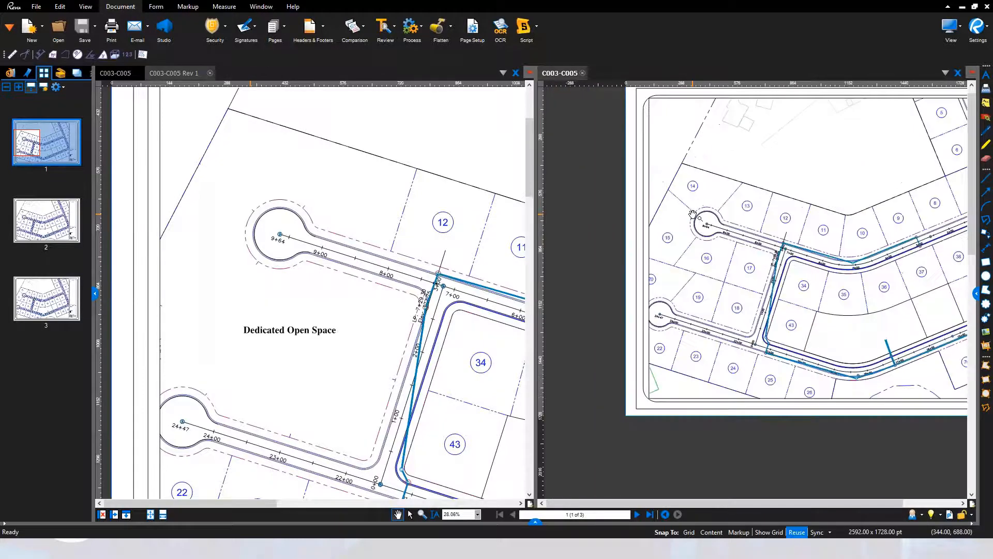
pyautogui.scroll(4, 703, 205)
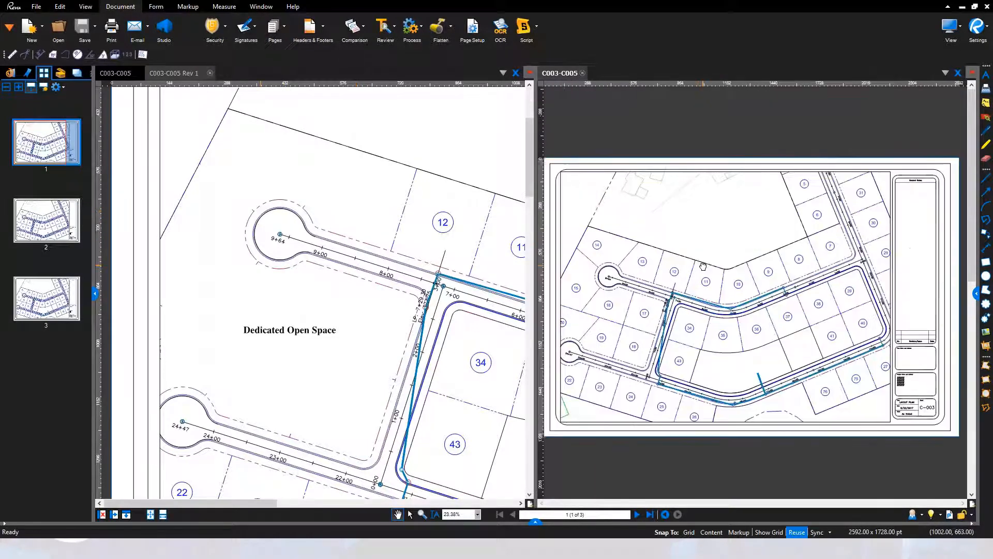
# Draw a blue filled rectangle in the empty area above lots 8 to 10 on page 1 of C003-C005
pyautogui.click(188, 6)
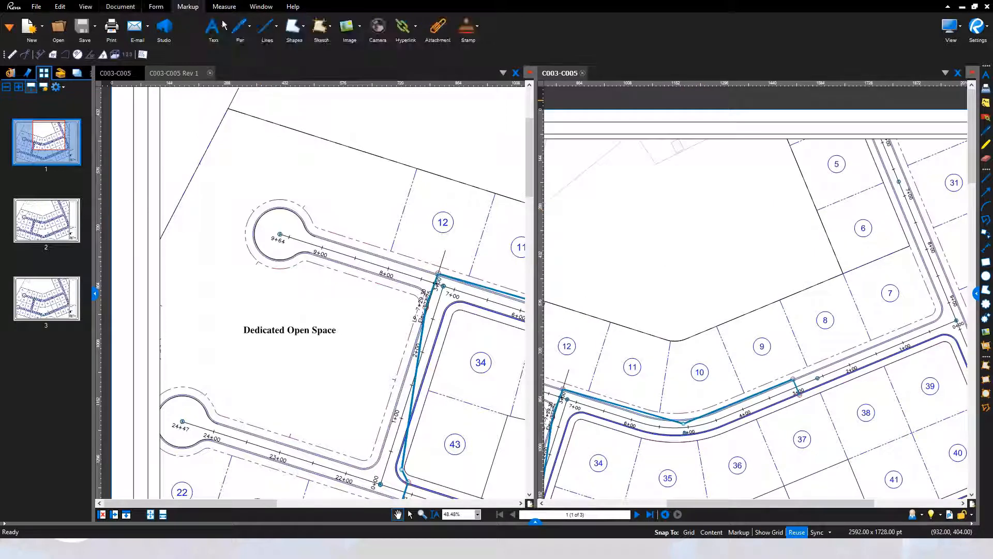
pyautogui.click(304, 27)
pyautogui.click(317, 45)
pyautogui.moveTo(728, 169); pyautogui.dragTo(802, 263)
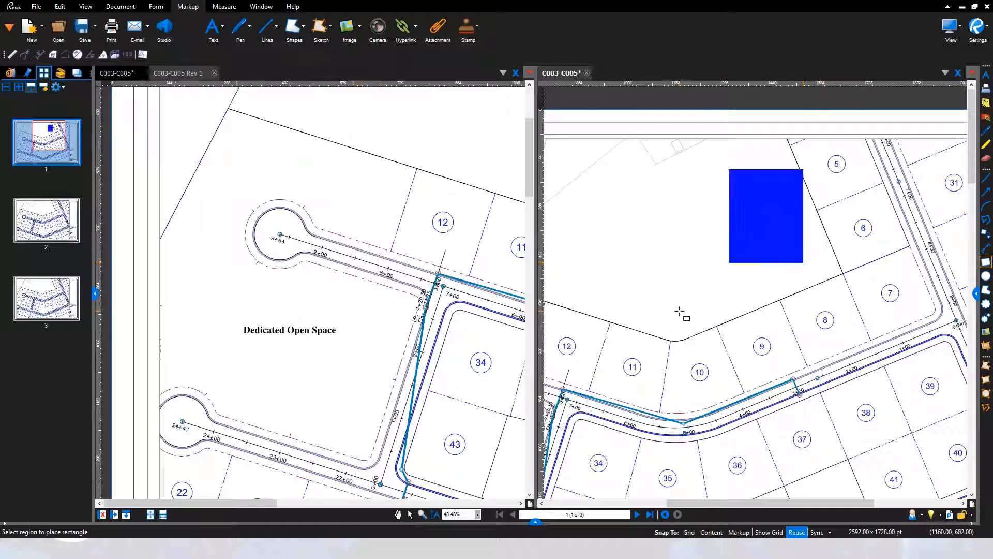
pyautogui.press('Escape')
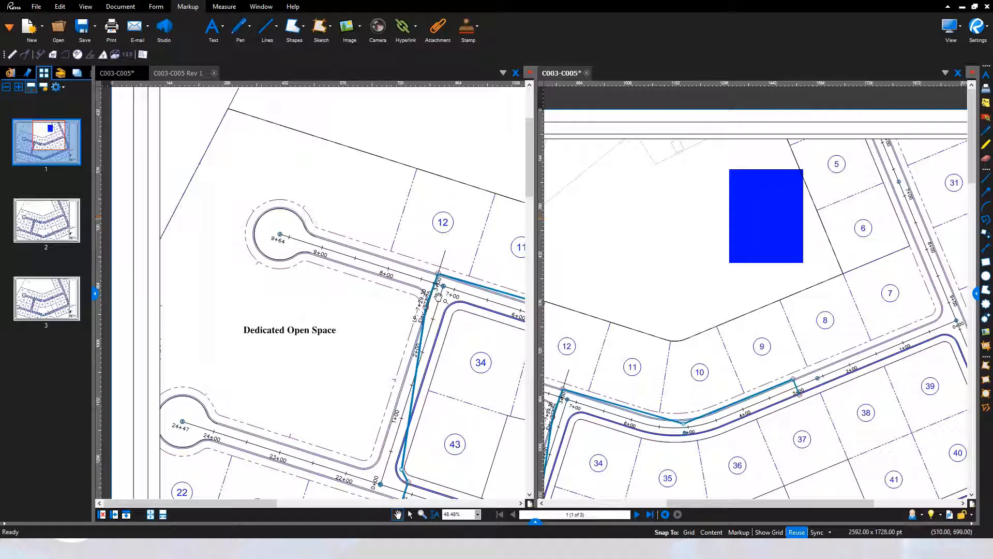
# Examine the street intersection near station 7+00 in Rev 1 and the blue rectangle in C003-C005 independently
pyautogui.hotkey('ctrl', 'Tab')
pyautogui.scroll(8, 443, 289)
pyautogui.moveTo(477, 316)
pyautogui.mouseDown()
pyautogui.moveTo(297, 314)
pyautogui.moveTo(364, 302)
pyautogui.mouseUp()
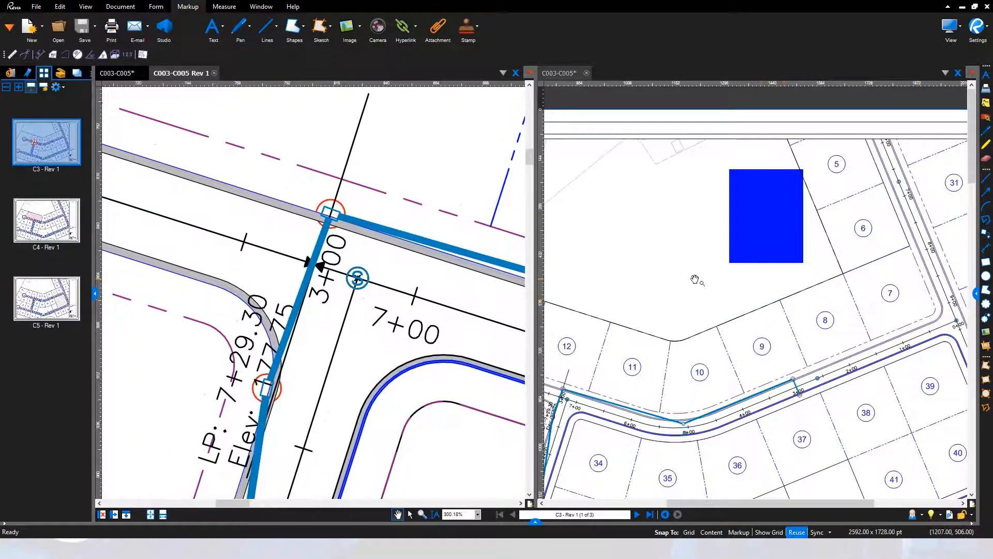
pyautogui.scroll(5, 743, 237)
pyautogui.moveTo(754, 233); pyautogui.dragTo(721, 326)
pyautogui.scroll(1, 716, 325)
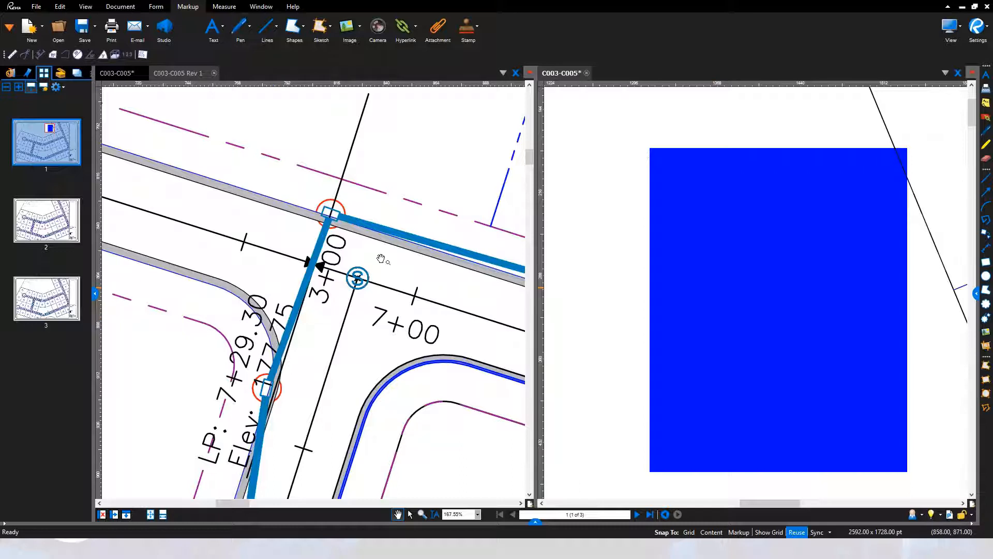
pyautogui.moveTo(333, 329); pyautogui.dragTo(283, 284)
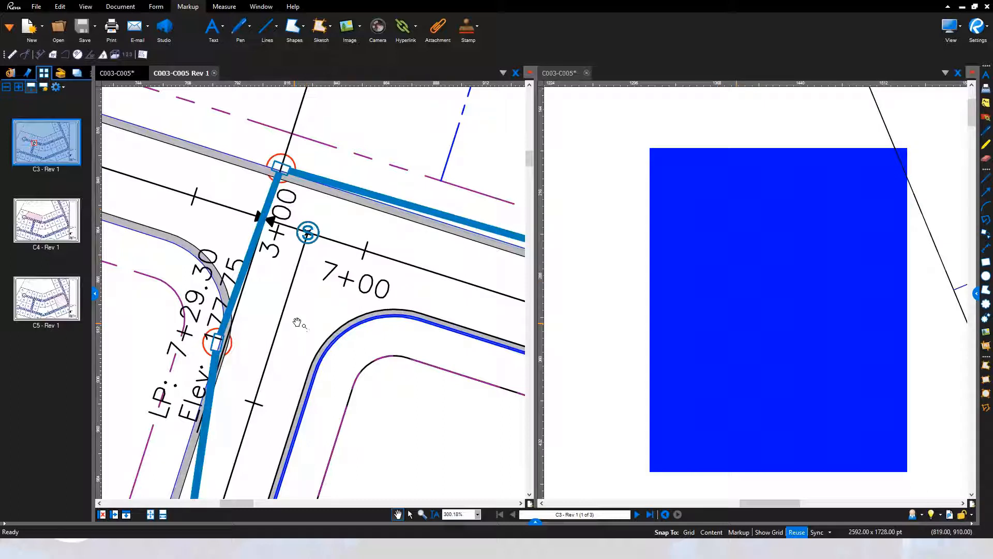
pyautogui.scroll(-1, 295, 267)
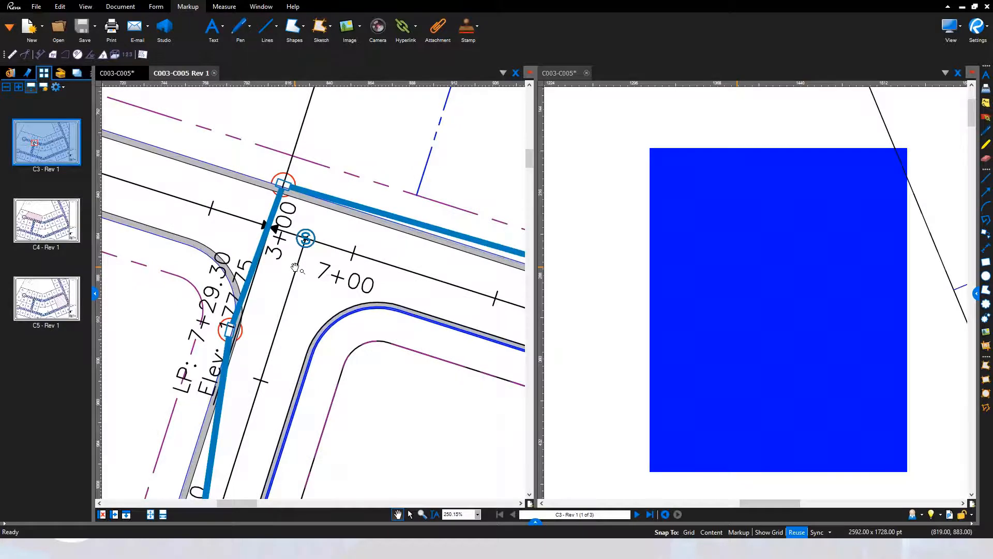
pyautogui.scroll(-4, 294, 267)
pyautogui.scroll(-3, 295, 267)
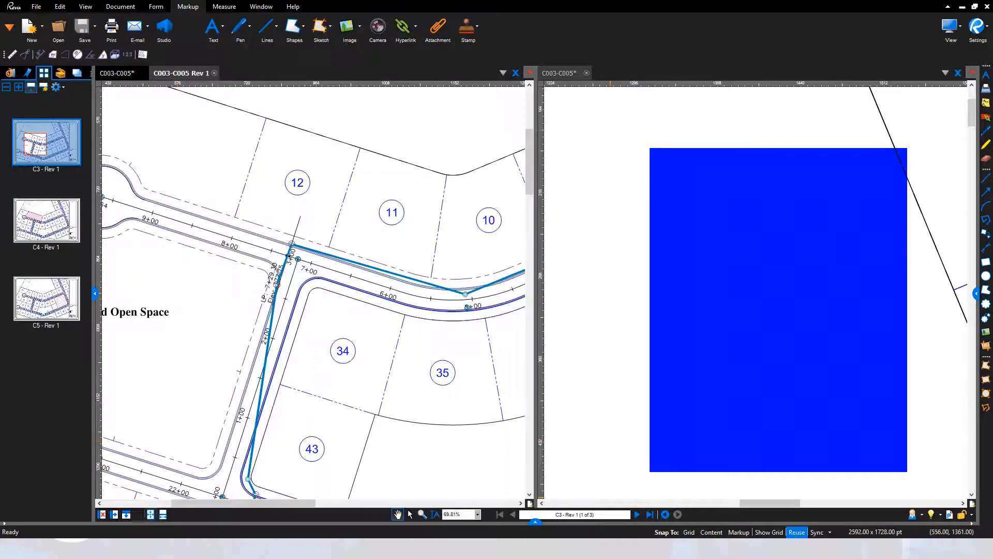
# Split the Rev 1 pane horizontally and synchronize all three views on the area around the Dedicated Open Space
pyautogui.click(129, 514)
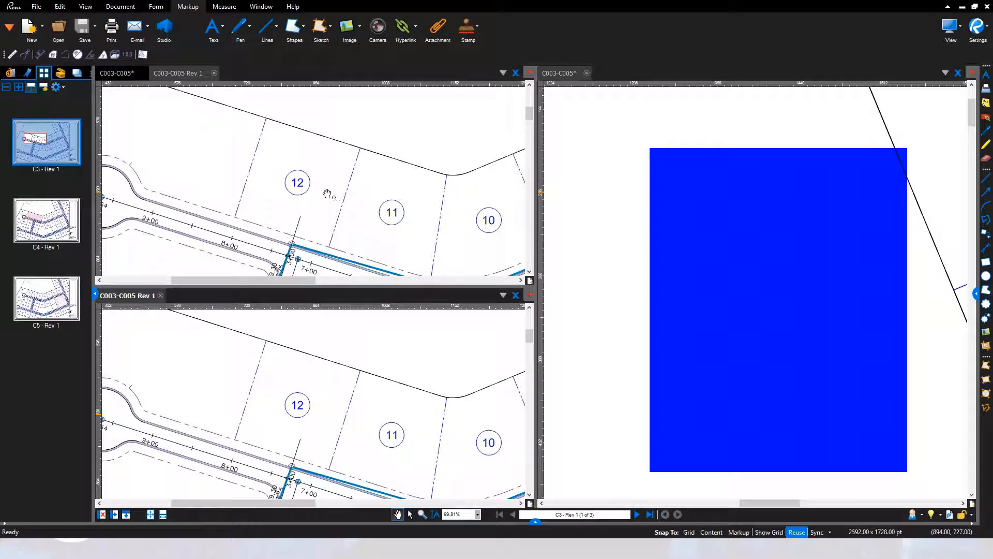
pyautogui.click(817, 532)
pyautogui.moveTo(322, 461); pyautogui.dragTo(384, 374)
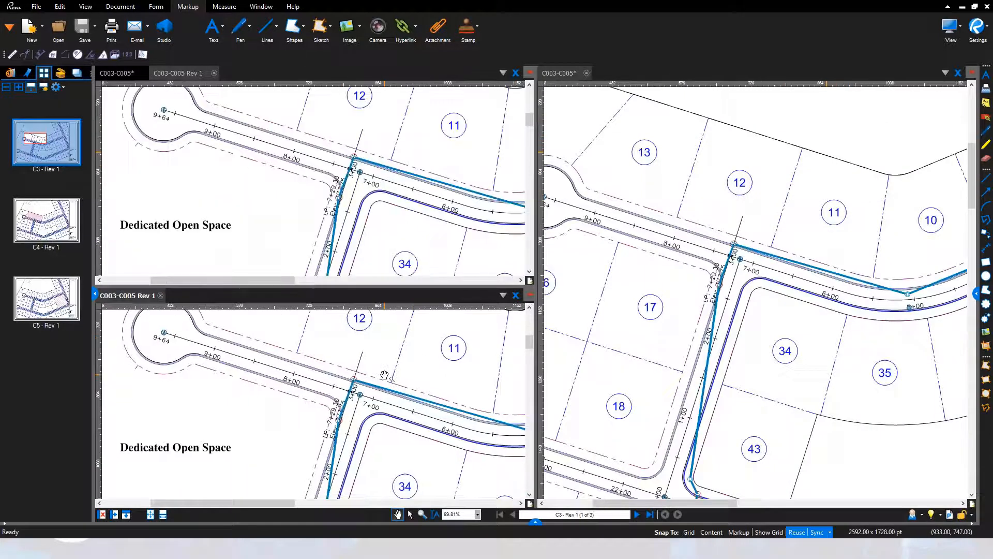
pyautogui.moveTo(348, 415); pyautogui.dragTo(403, 363)
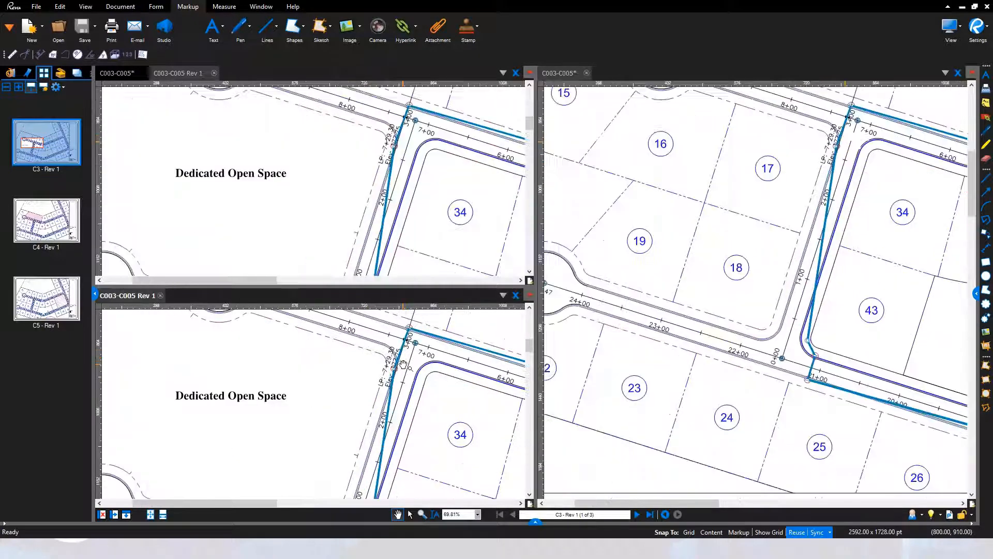
pyautogui.scroll(-3, 403, 363)
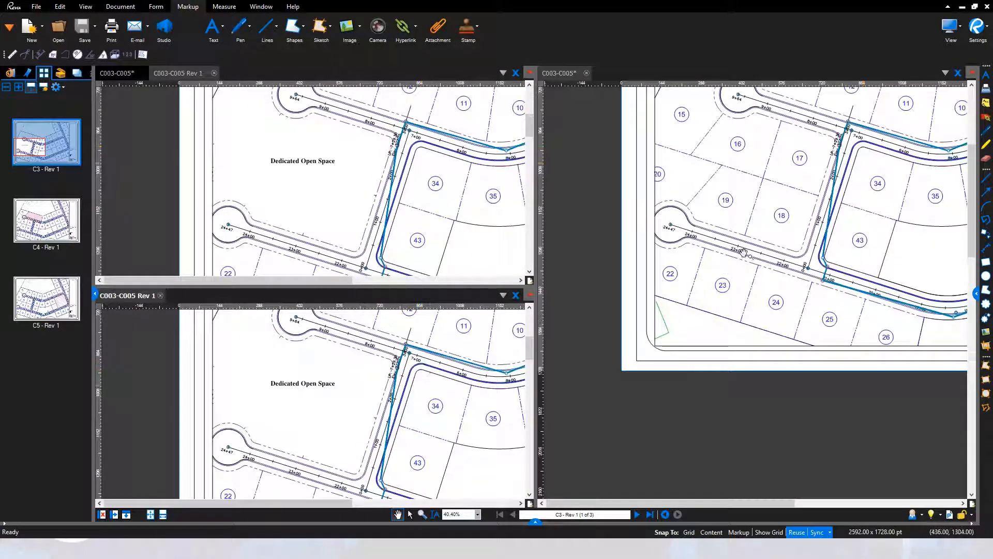
# Turn off view synchronization and zoom the C003-C005 view in on the blue rectangle
pyautogui.click(818, 533)
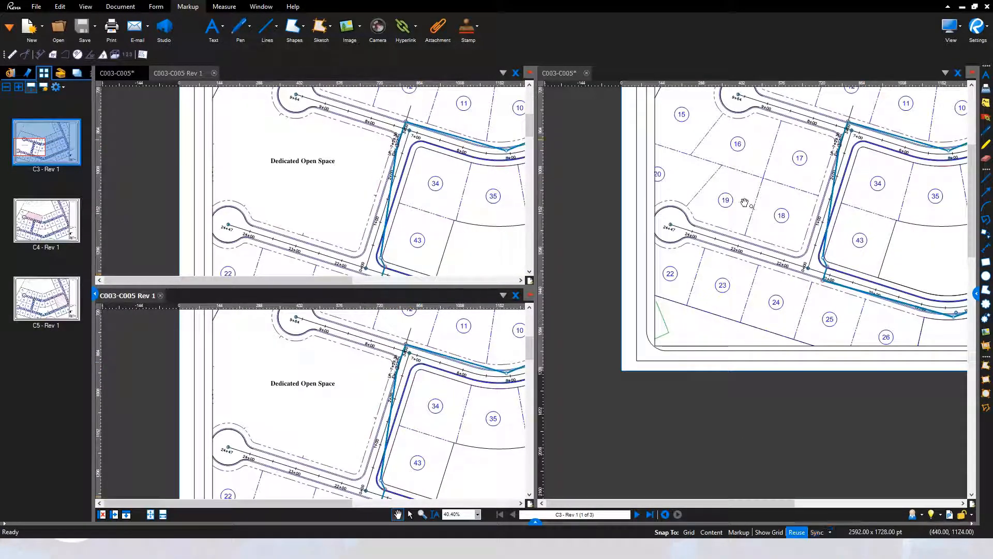
pyautogui.scroll(6, 750, 295)
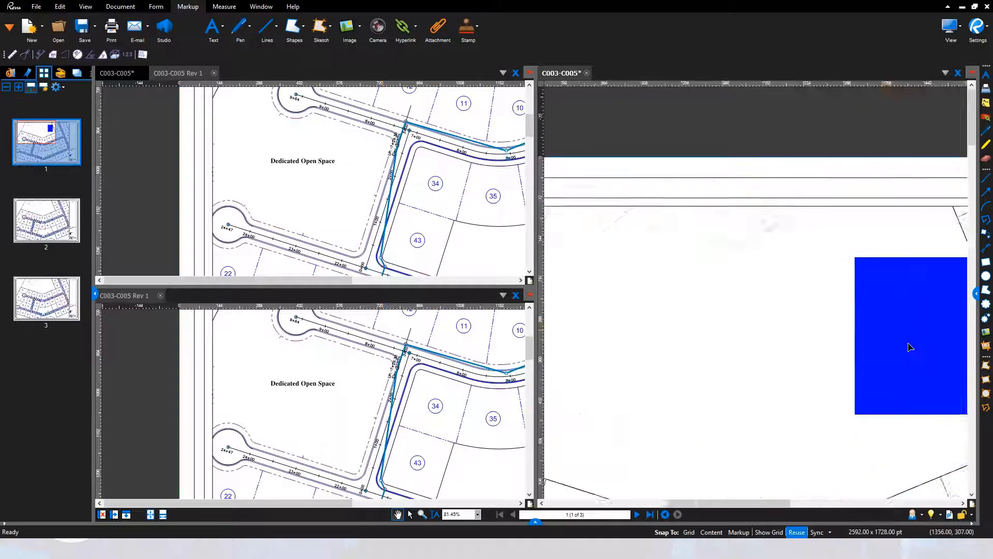
pyautogui.moveTo(919, 351); pyautogui.dragTo(732, 326)
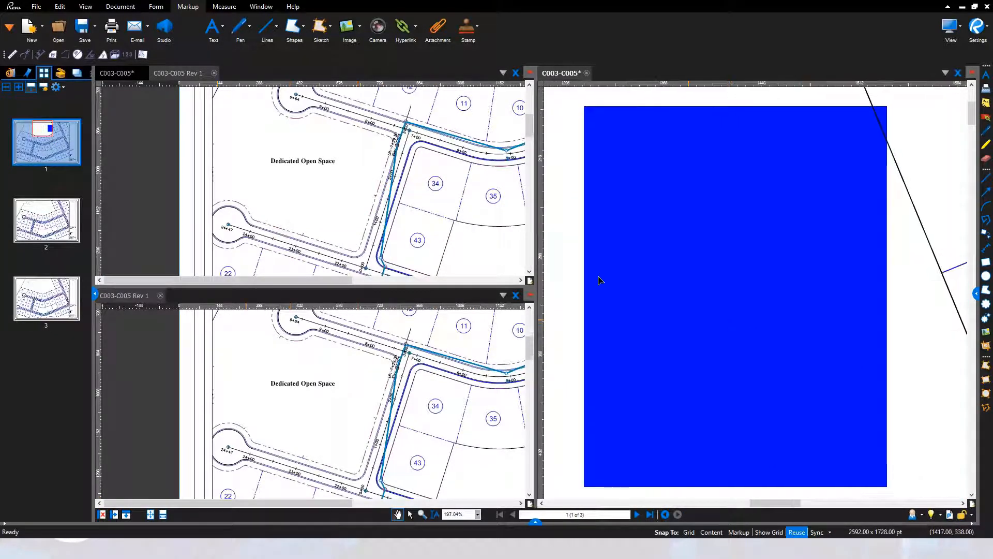
# Zoom the second Rev 1 view in on the C-003 title block and the first on the intersection near station 7+00
pyautogui.moveTo(429, 407); pyautogui.dragTo(230, 315)
pyautogui.moveTo(424, 440); pyautogui.dragTo(222, 408)
pyautogui.scroll(2, 408, 397)
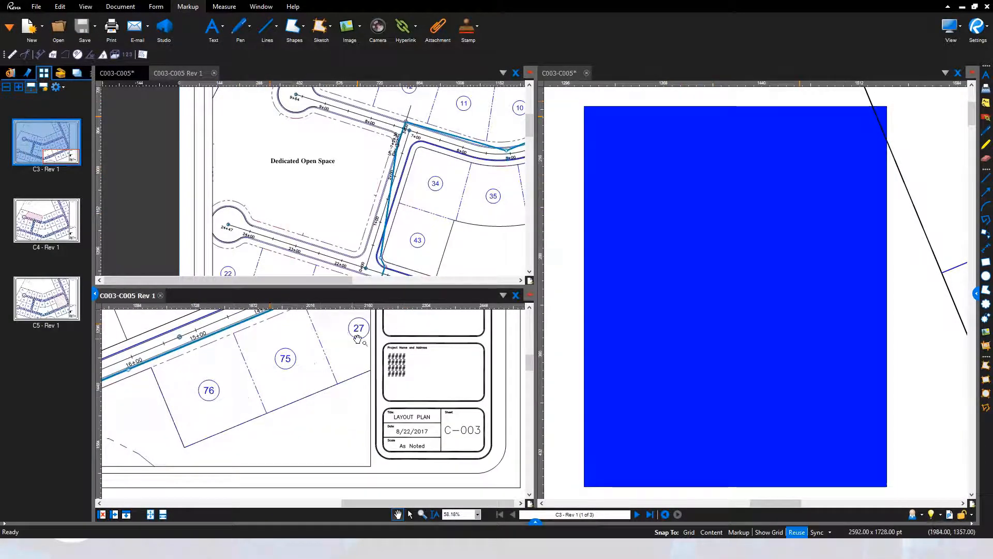
pyautogui.scroll(2, 322, 320)
pyautogui.moveTo(428, 368); pyautogui.dragTo(296, 333)
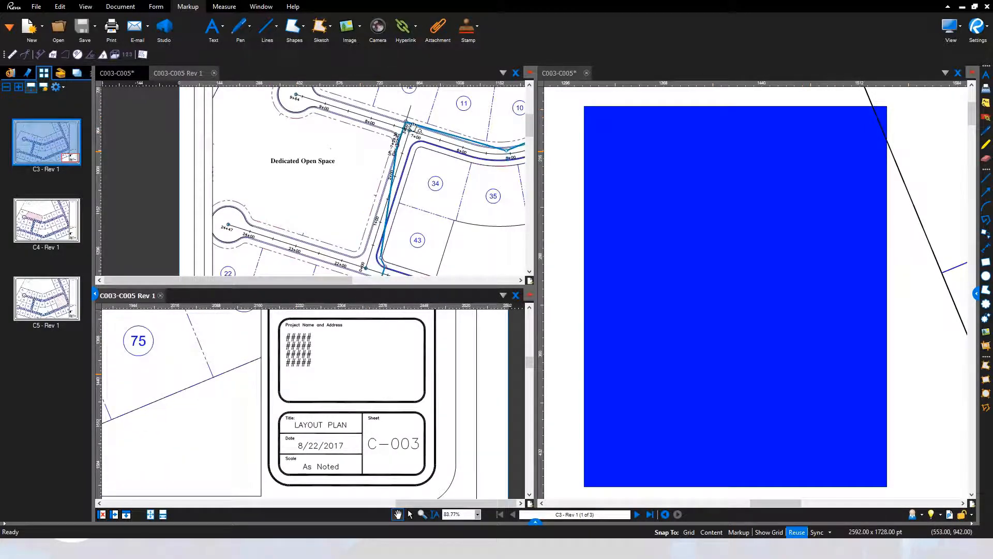
pyautogui.scroll(5, 409, 132)
pyautogui.scroll(-2, 406, 137)
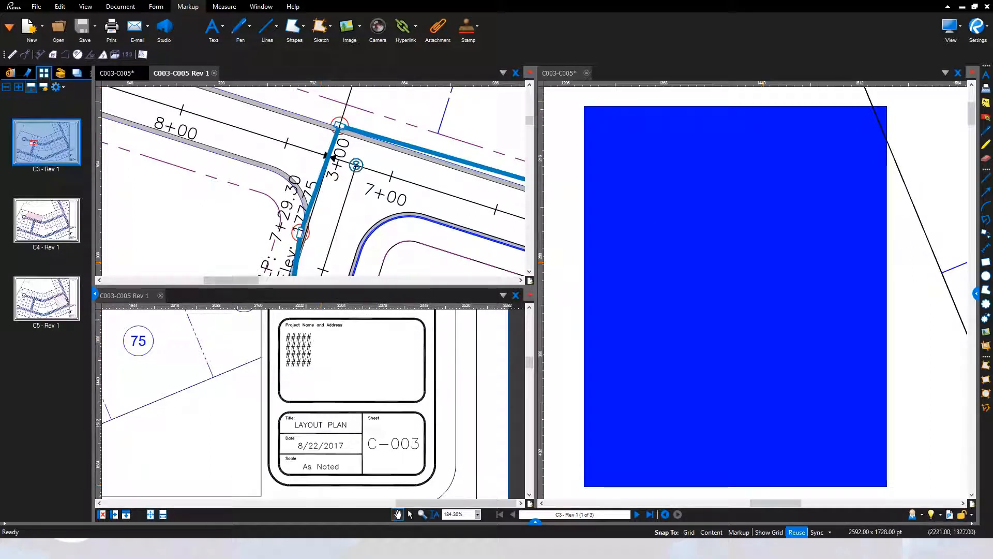
# View lots 75 and 76 on page C5 - Rev 1 in the second Rev 1 view, and return to page C3 - Rev 1
pyautogui.click(58, 308)
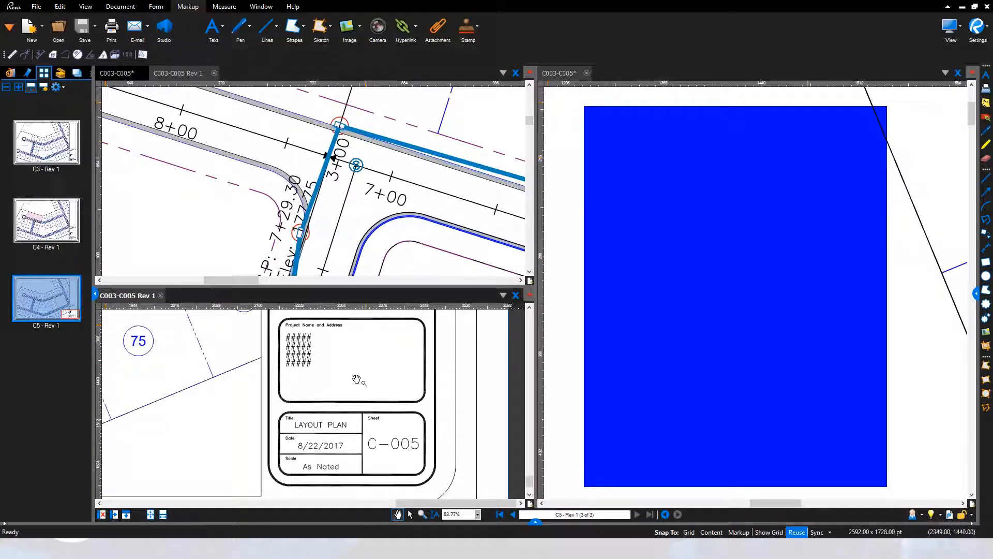
pyautogui.moveTo(253, 366); pyautogui.dragTo(380, 386)
pyautogui.scroll(-1, 320, 386)
pyautogui.moveTo(268, 377); pyautogui.dragTo(312, 394)
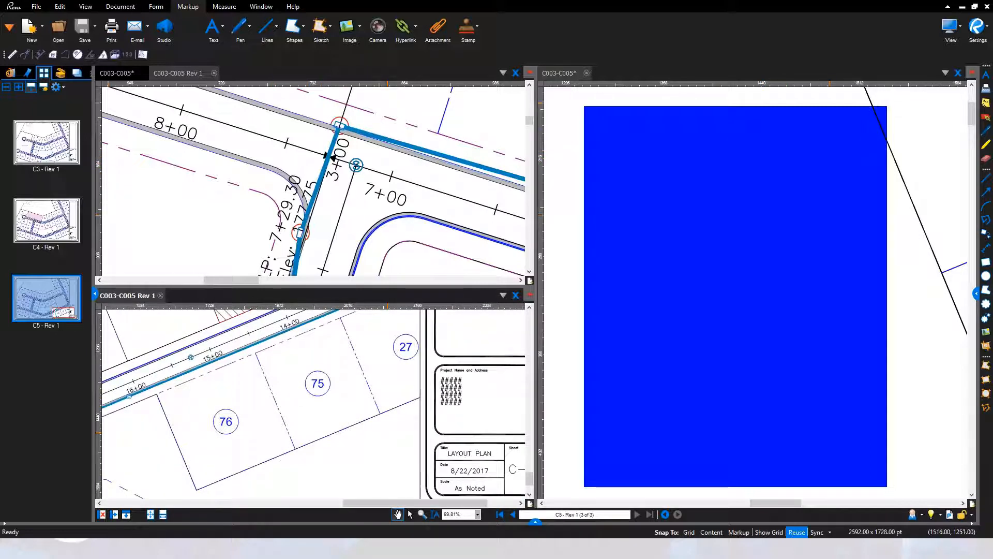
pyautogui.click(72, 162)
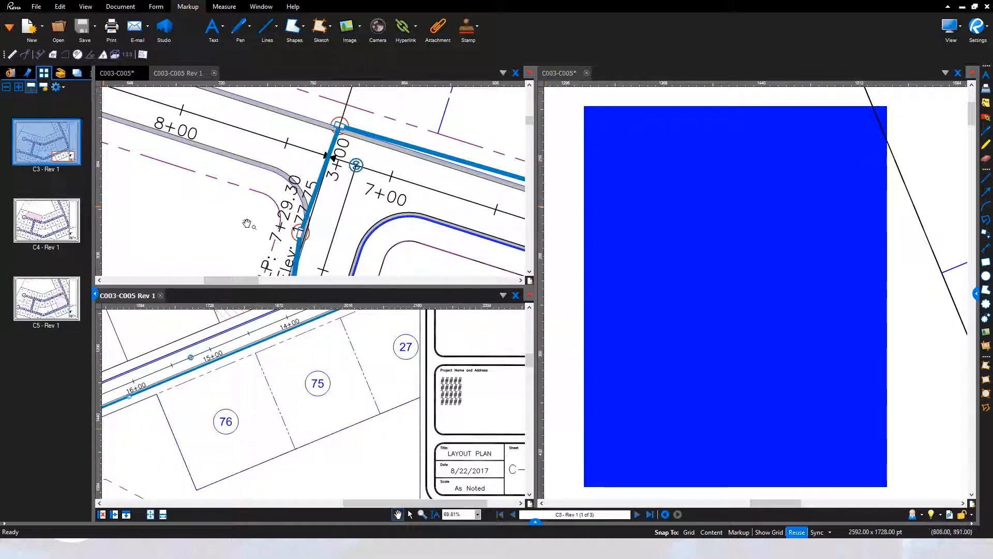
# Reduce the application window from full screen and fit the whole page in all three synchronized views
pyautogui.click(709, 183)
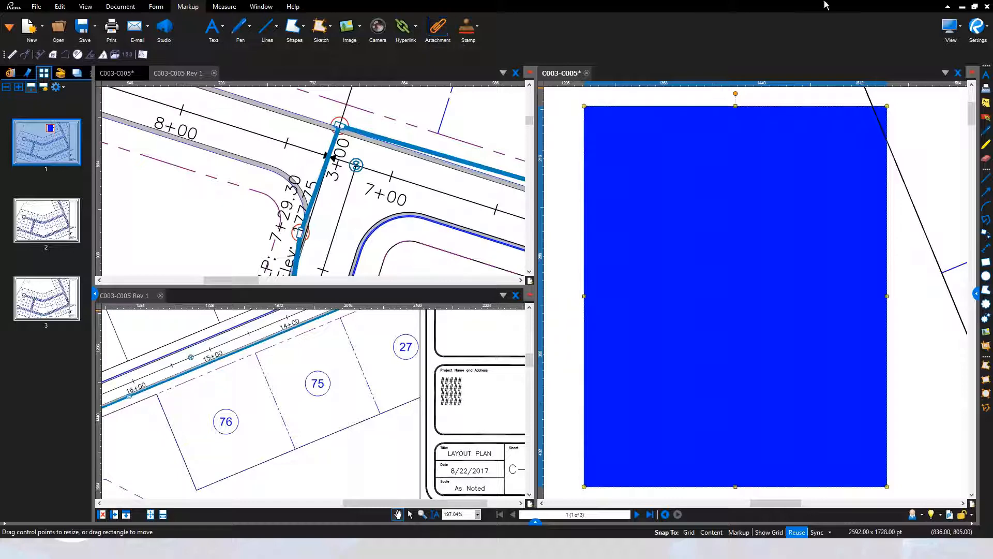
pyautogui.click(975, 8)
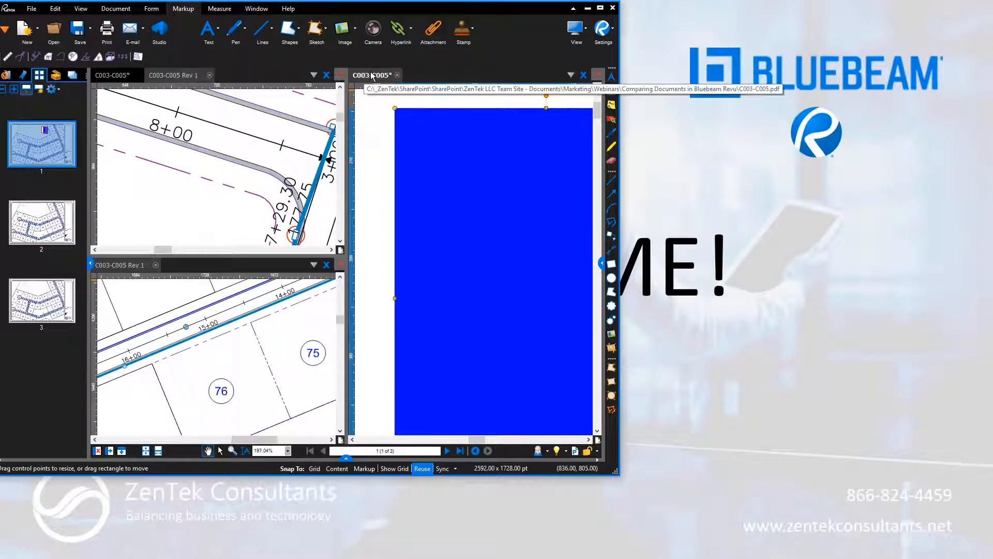
pyautogui.click(601, 9)
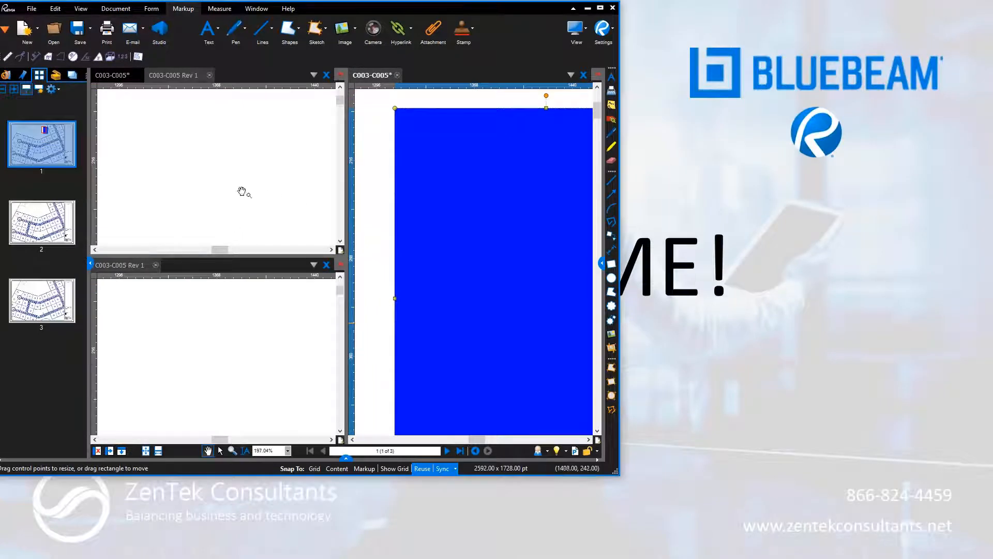
pyautogui.doubleClick(192, 180)
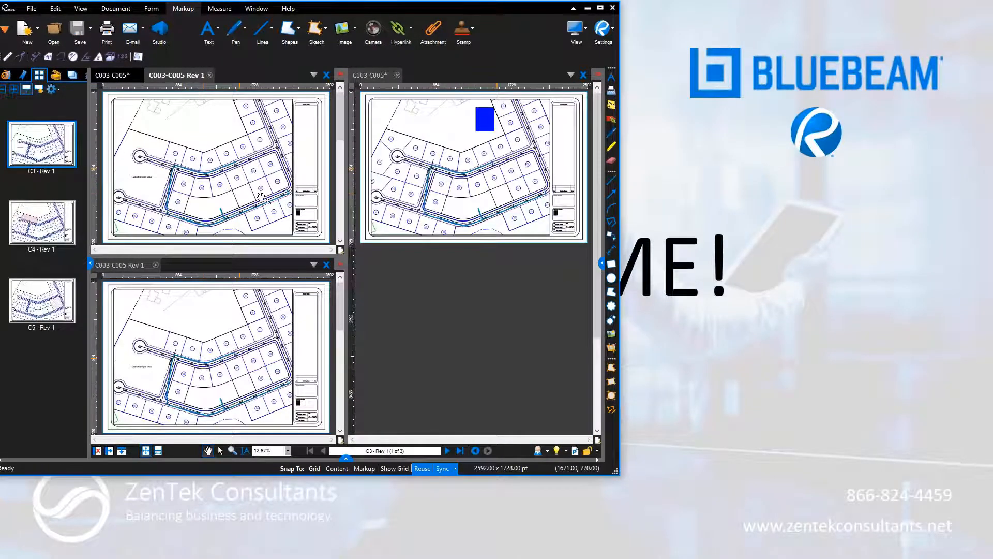
# Zoom in on the cul-de-sac area in the synchronized views and detach the C003-C005 view into its own floating window
pyautogui.scroll(3, 192, 160)
pyautogui.scroll(5, 430, 122)
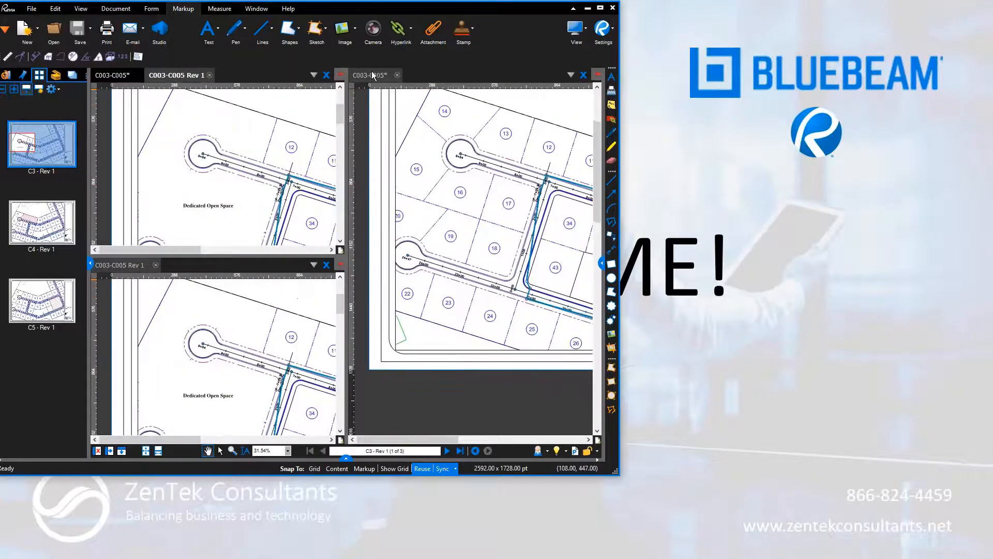
pyautogui.moveTo(468, 94); pyautogui.dragTo(688, 35)
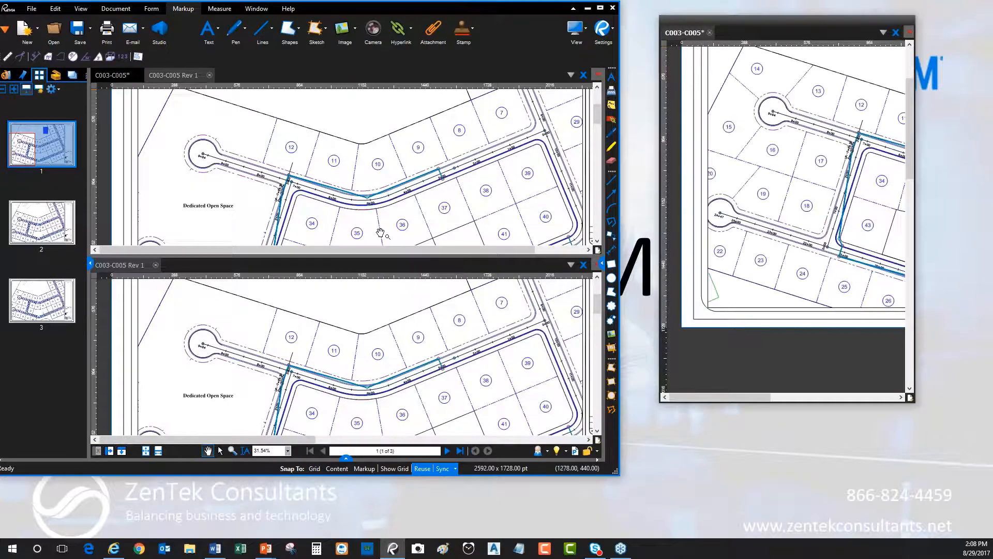
pyautogui.moveTo(818, 21)
pyautogui.mouseDown()
pyautogui.moveTo(858, 27)
pyautogui.moveTo(849, 32)
pyautogui.mouseUp()
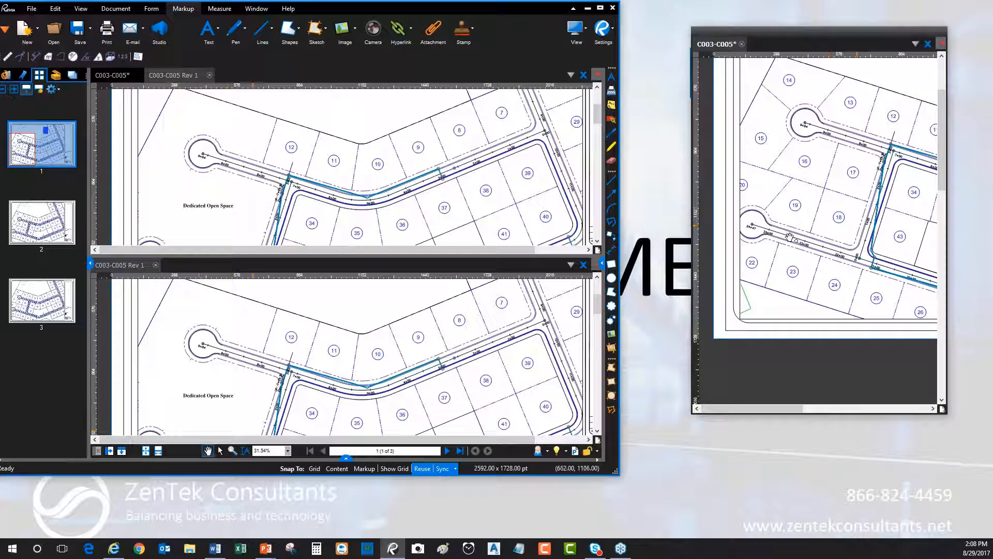
# Widen the floating C003-C005 window and place it beside the main application window
pyautogui.click(361, 188)
pyautogui.moveTo(786, 32); pyautogui.dragTo(730, 29)
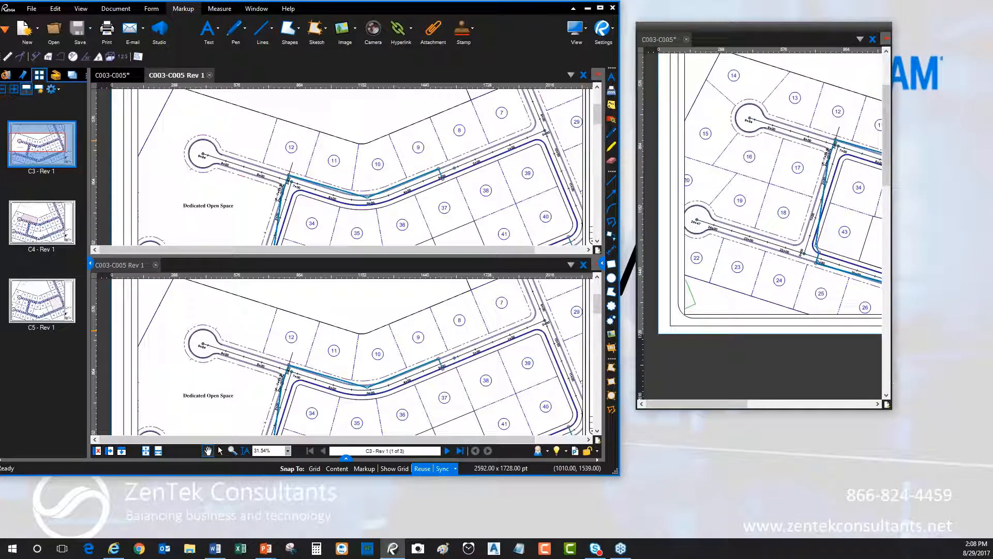
pyautogui.moveTo(891, 409); pyautogui.dragTo(976, 408)
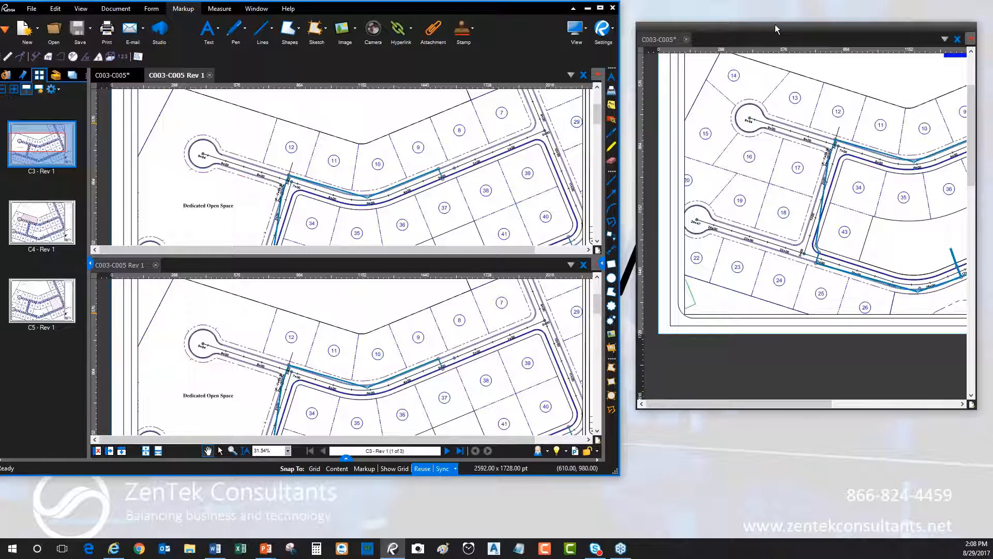
pyautogui.moveTo(771, 27); pyautogui.dragTo(0, 114)
pyautogui.moveTo(992, 88); pyautogui.dragTo(775, 28)
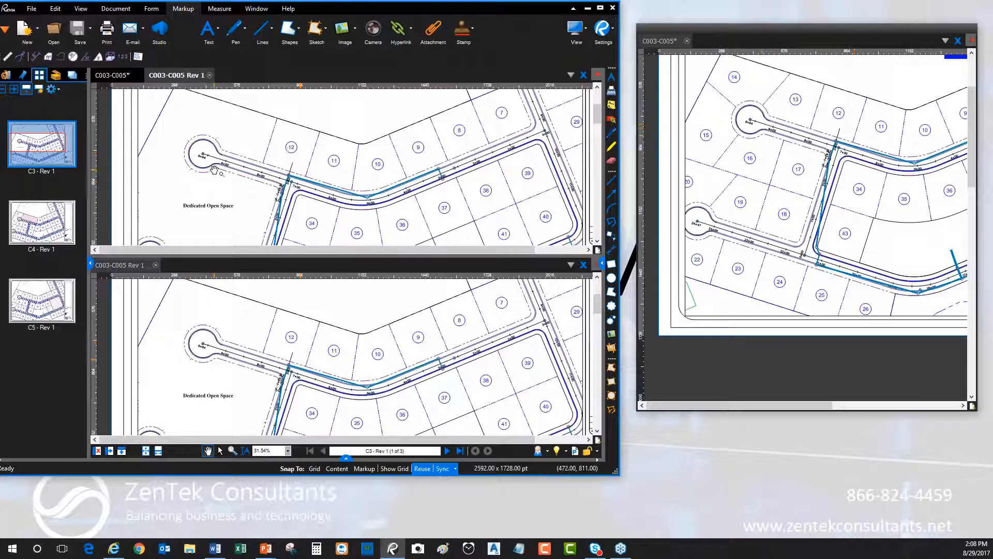
# Examine the cul-de-sac at station 9+64 in the Rev 1 views alongside the detached C003-C005 window
pyautogui.scroll(5, 215, 166)
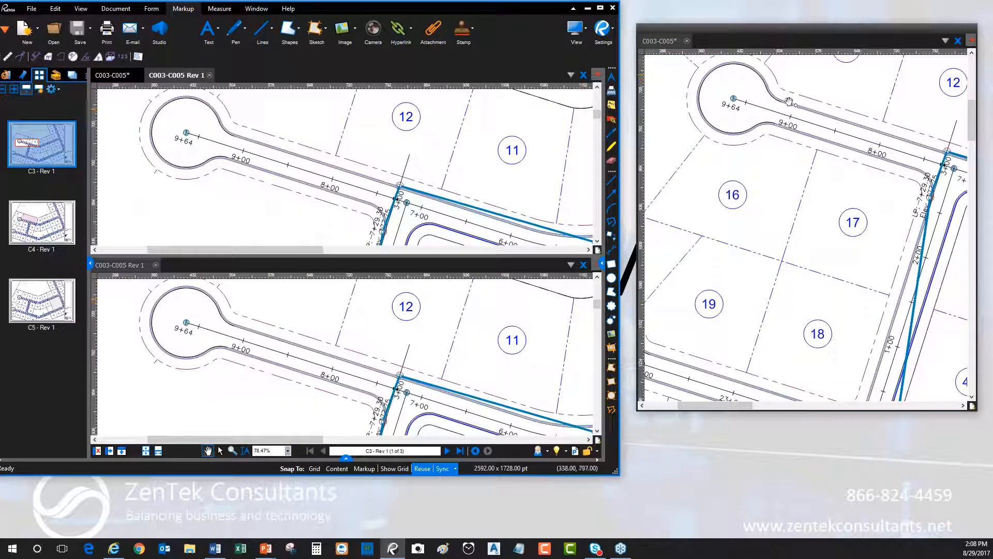
pyautogui.scroll(3, 346, 172)
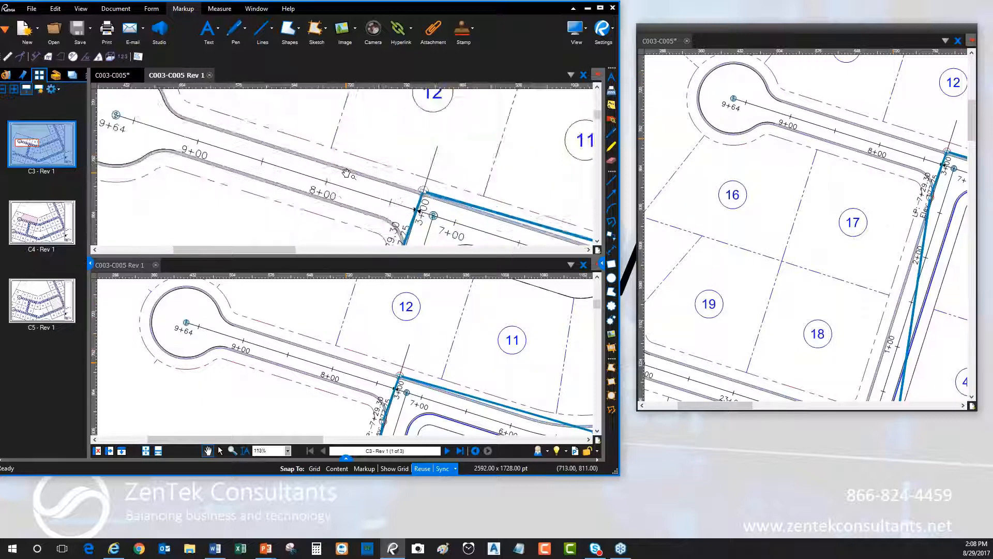
pyautogui.scroll(-4, 324, 173)
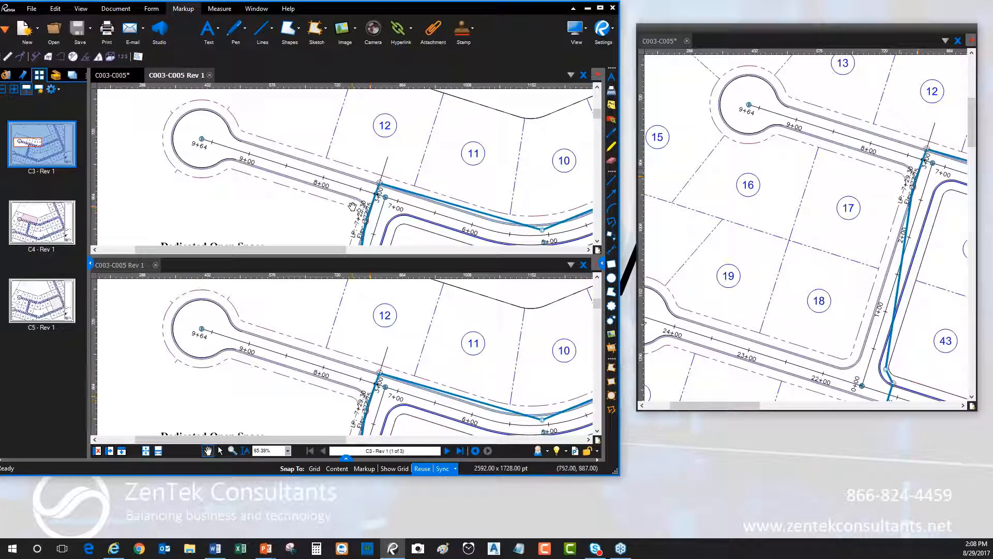
# Close the floating C003-C005 window and return the maximized workspace to a single unsplit view fitted to the whole page
pyautogui.click(959, 41)
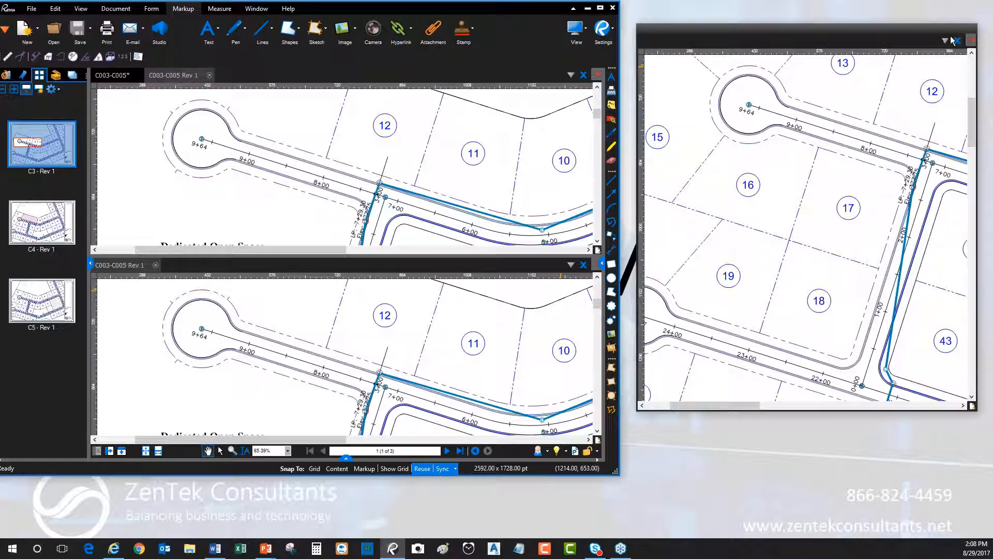
pyautogui.click(956, 41)
pyautogui.click(601, 8)
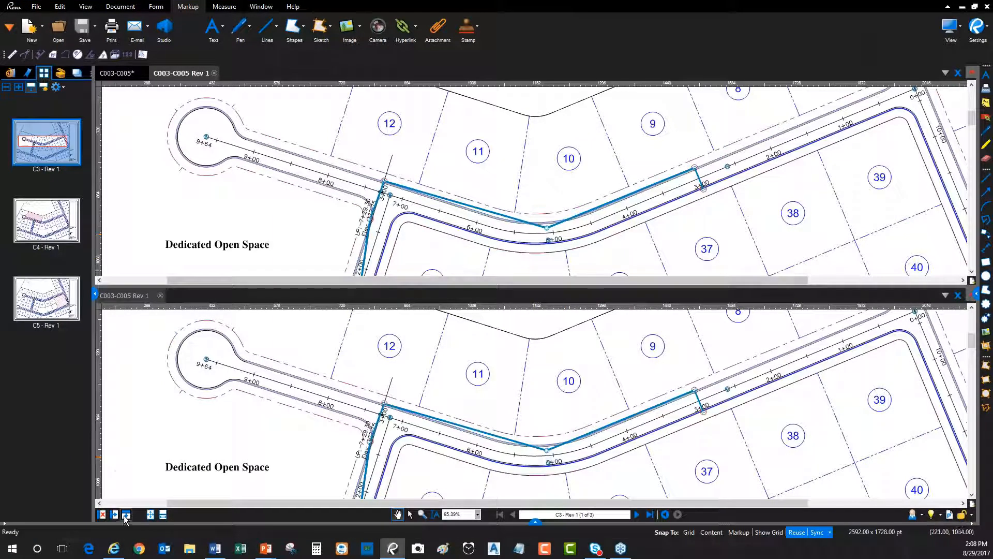
pyautogui.click(102, 514)
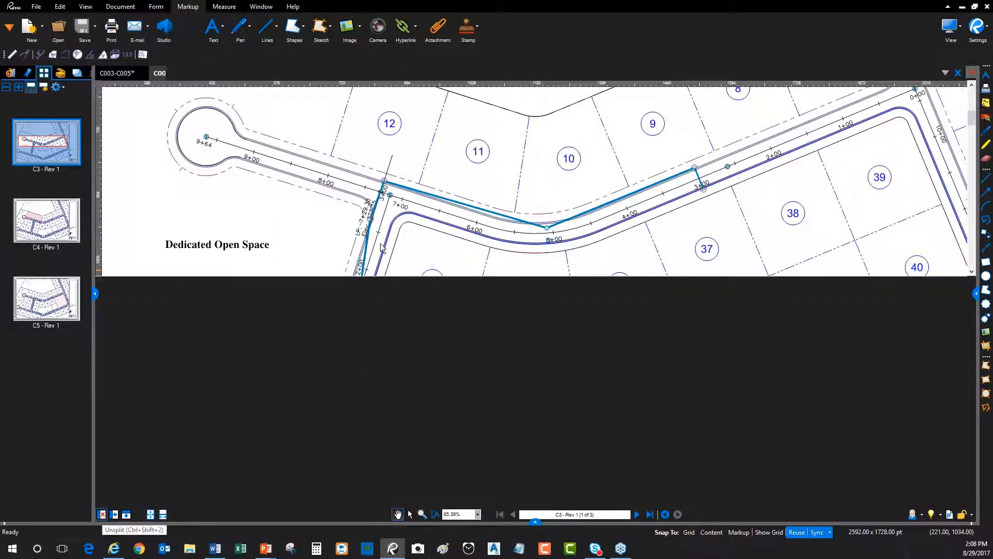
pyautogui.hotkey('ctrl', '0')
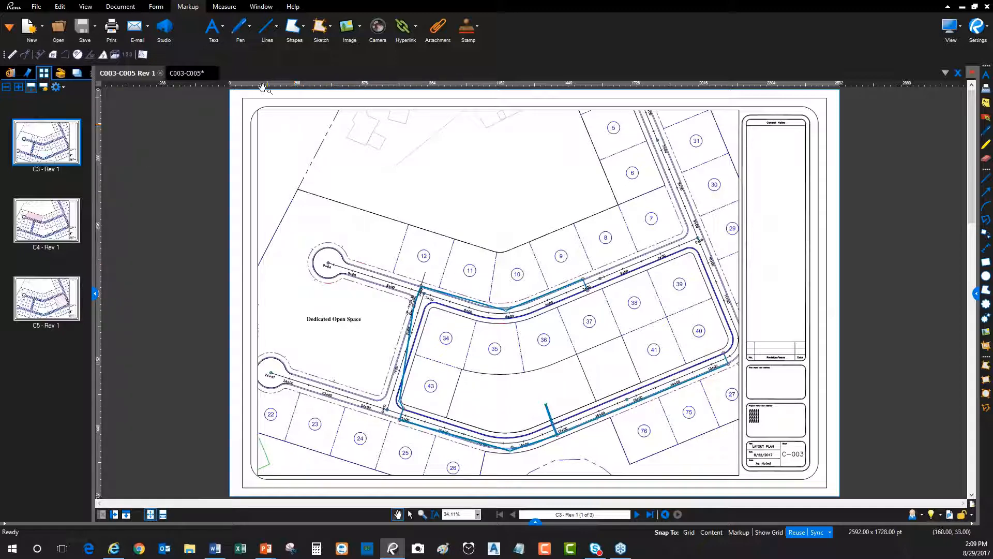
# Close the C003-C005 Rev 1 and C003-C005 documents without saving the changes
pyautogui.click(160, 74)
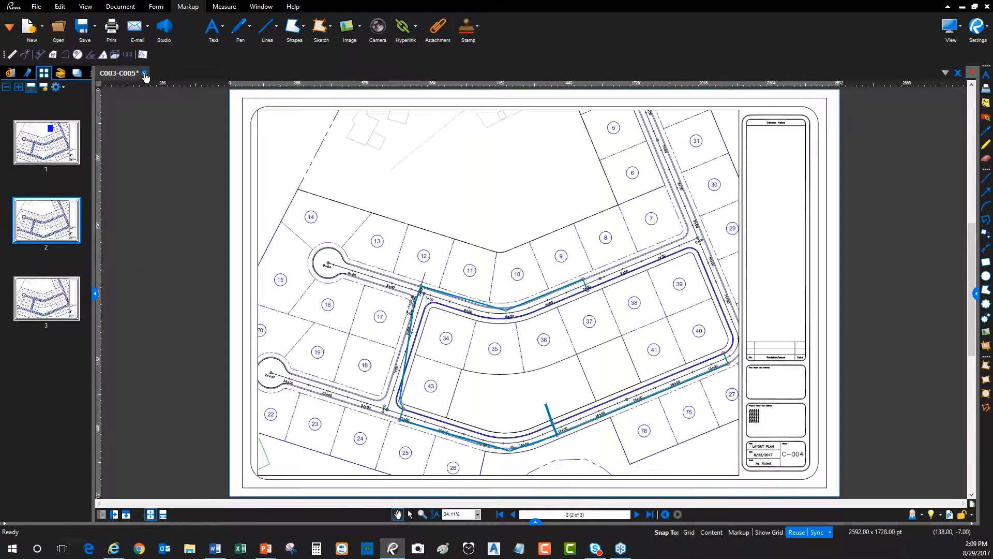
pyautogui.click(145, 73)
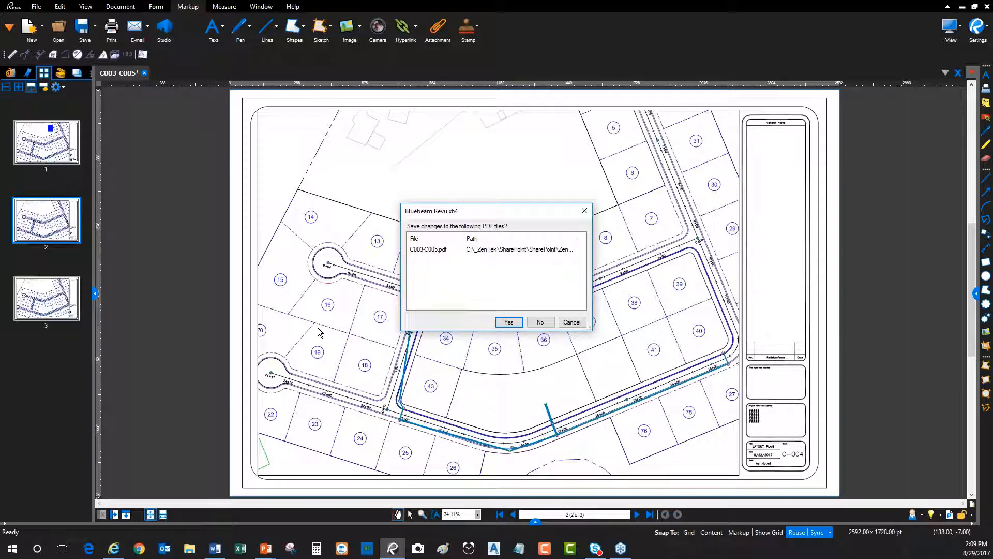
pyautogui.click(540, 322)
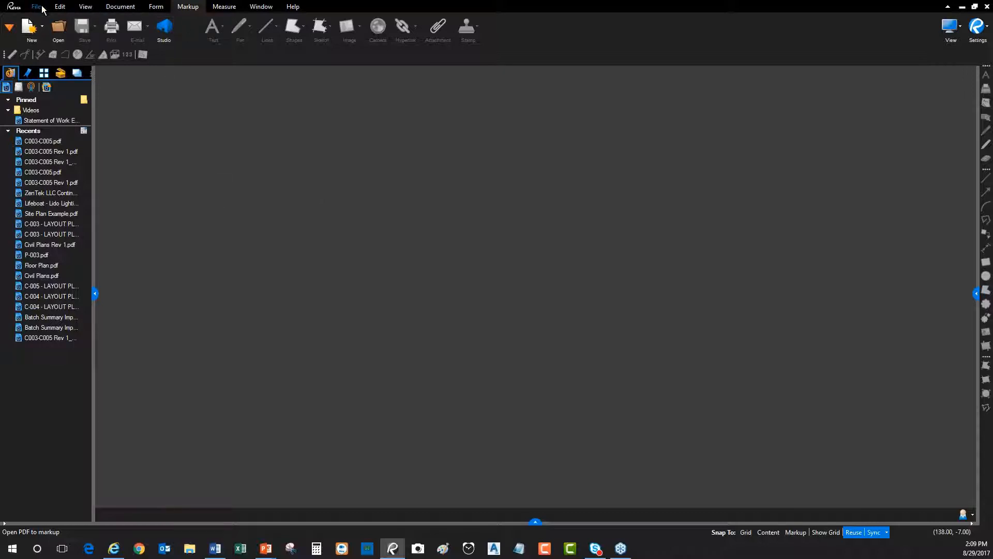
# Start a Compare Documents operation with C003-C005.pdf as Document A
pyautogui.click(121, 7)
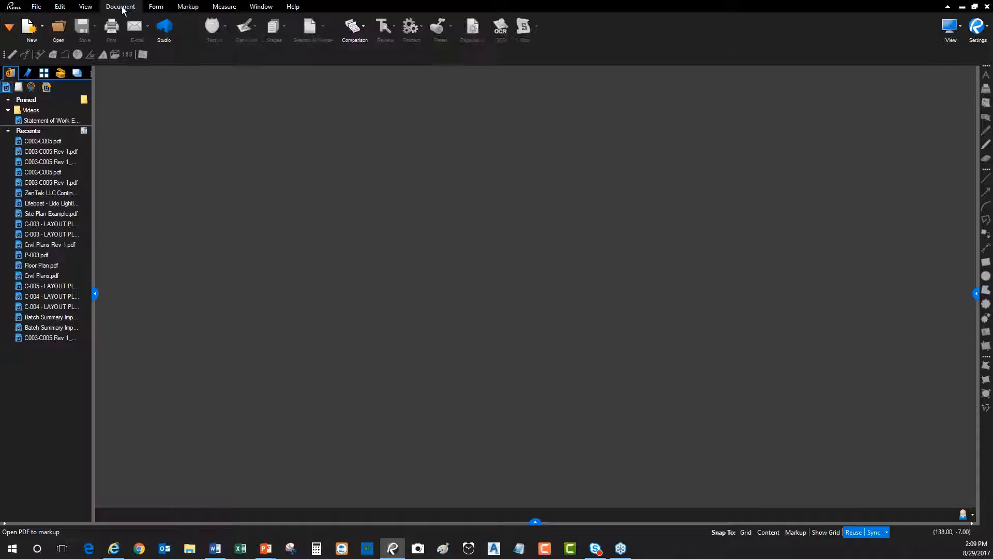
pyautogui.click(363, 29)
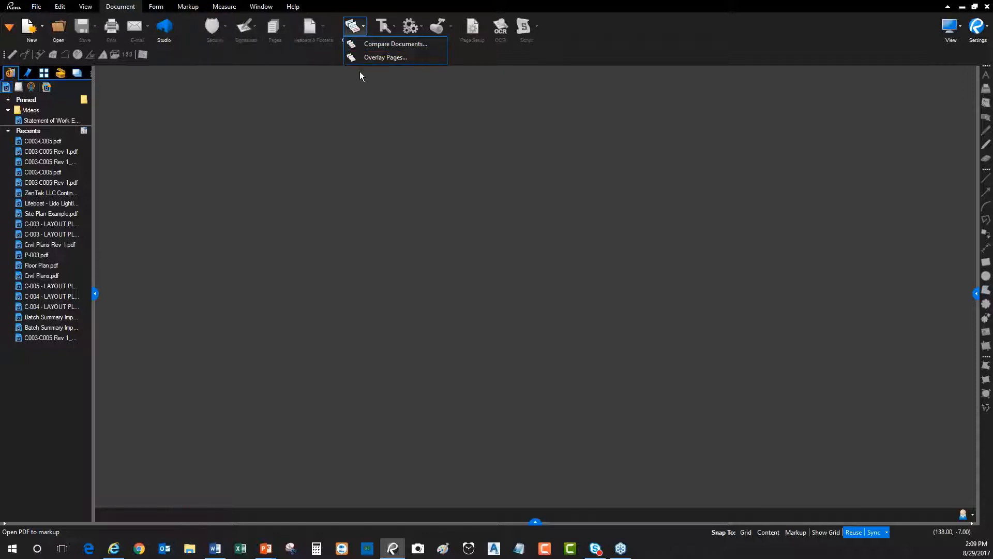
pyautogui.click(409, 41)
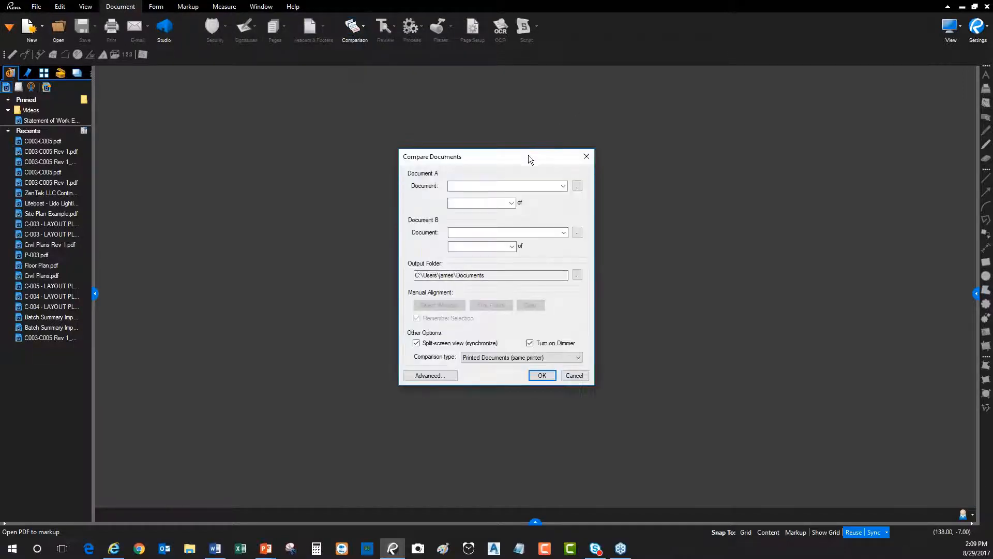
pyautogui.moveTo(528, 156); pyautogui.dragTo(456, 120)
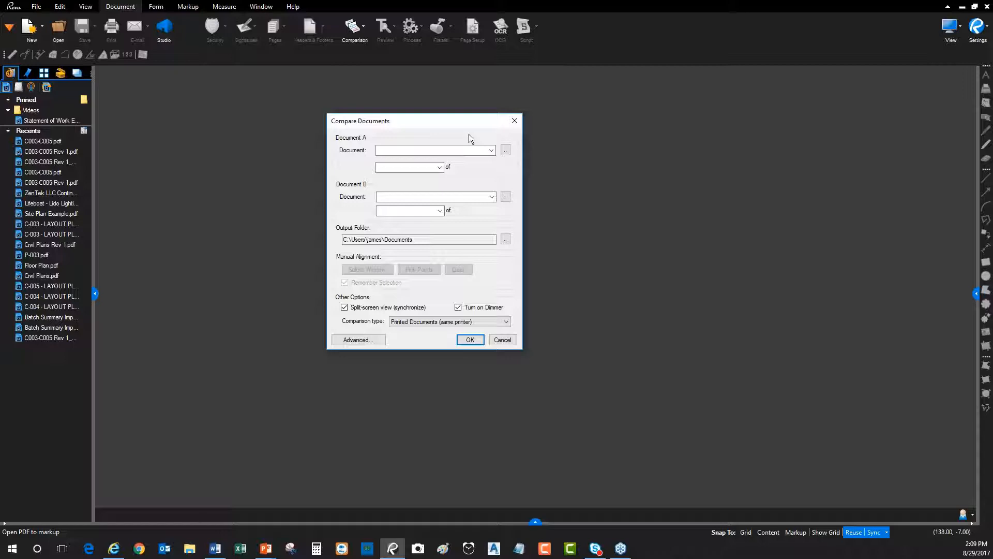
pyautogui.click(505, 150)
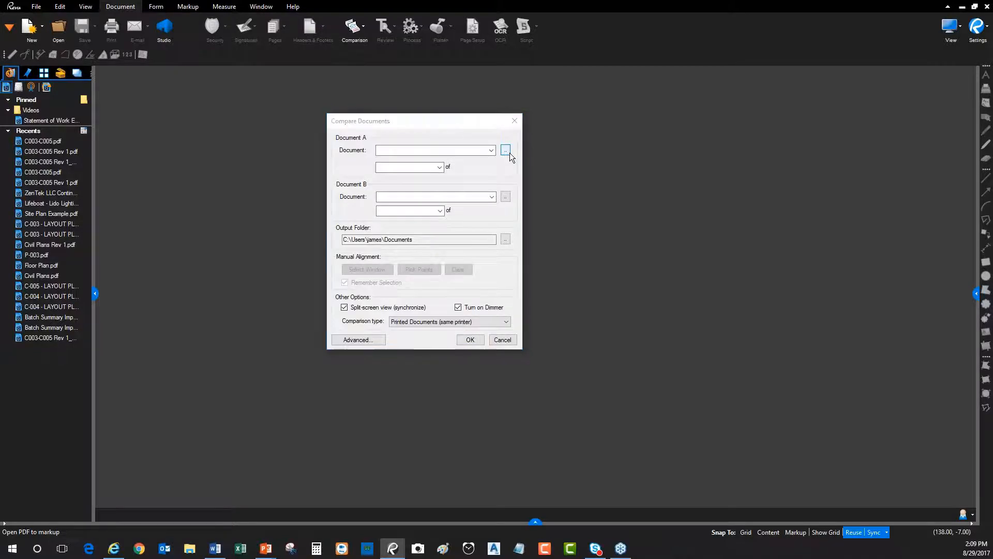
pyautogui.click(538, 212)
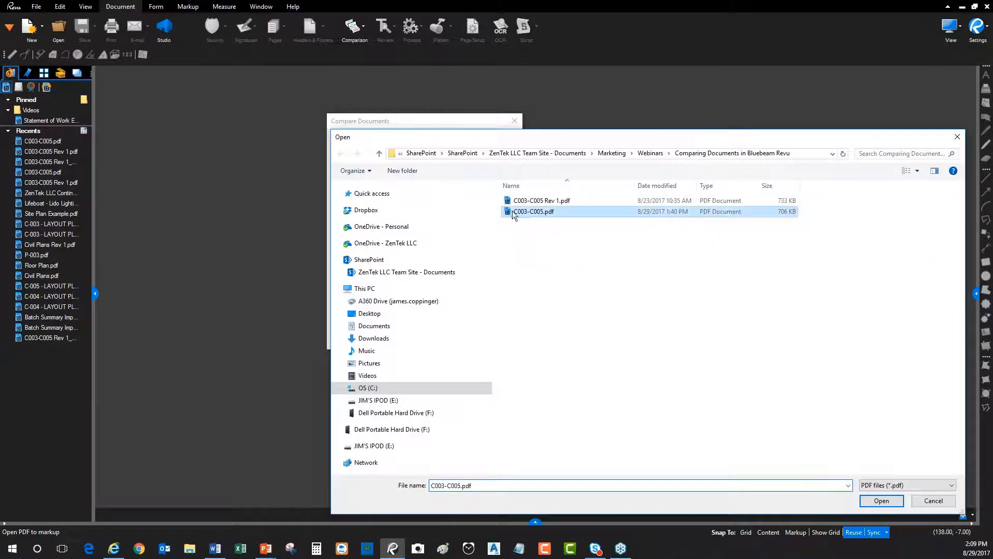
pyautogui.click(892, 501)
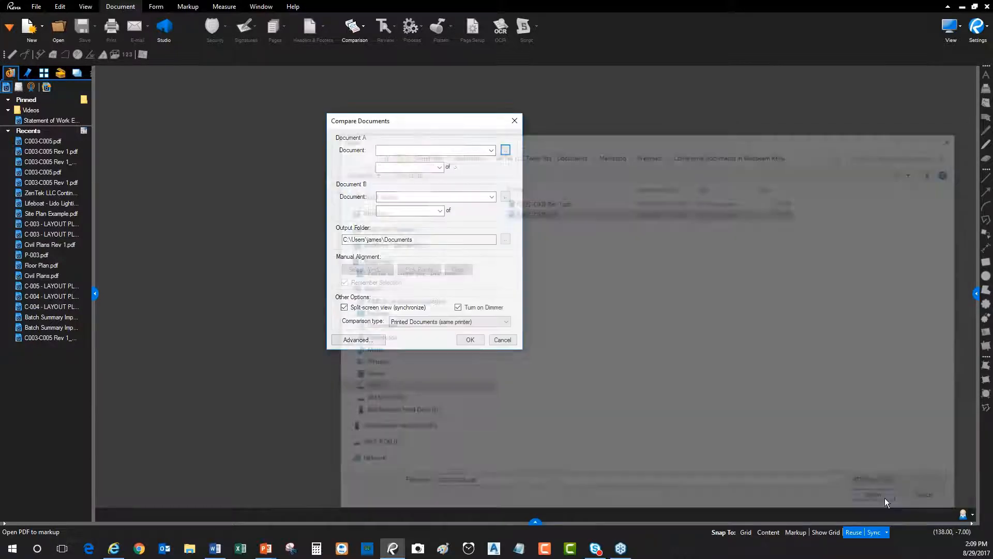
# Choose C003-C005 Rev 1.pdf as Document B for the comparison
pyautogui.click(505, 198)
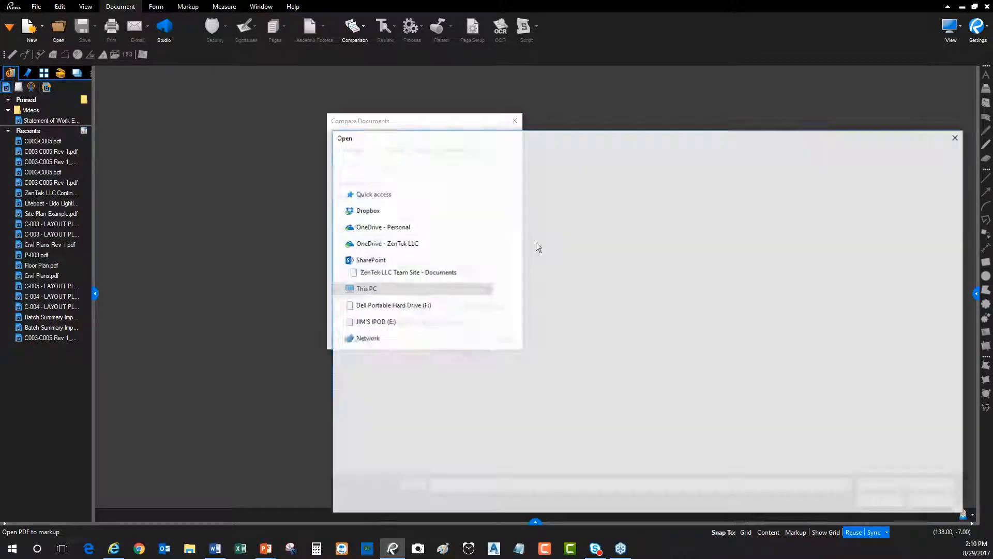
pyautogui.click(553, 201)
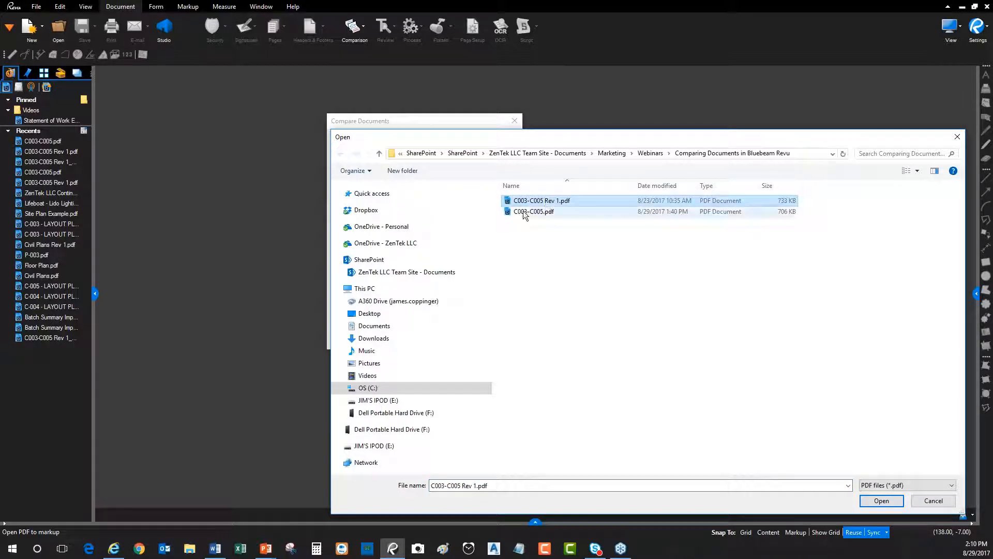
pyautogui.moveTo(554, 140); pyautogui.dragTo(547, 118)
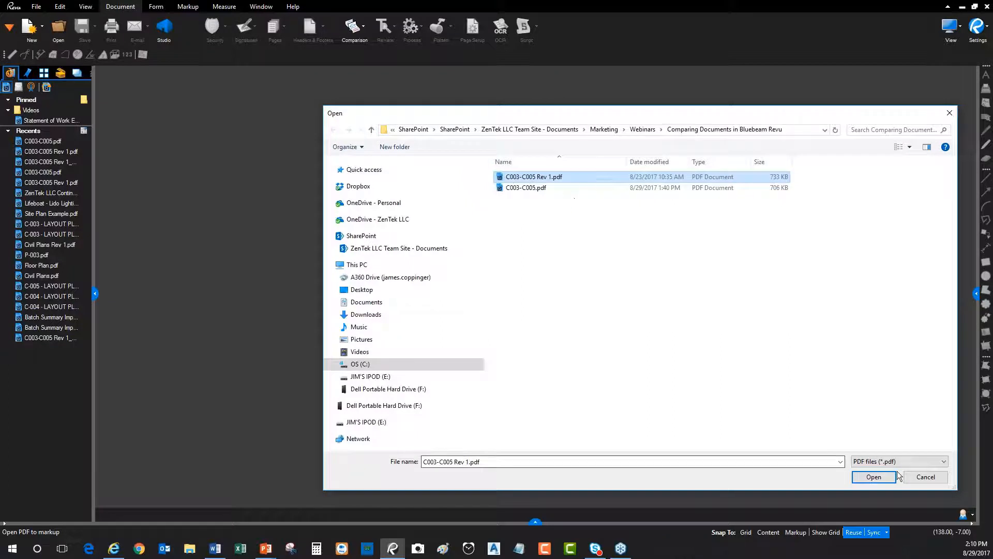
pyautogui.click(874, 477)
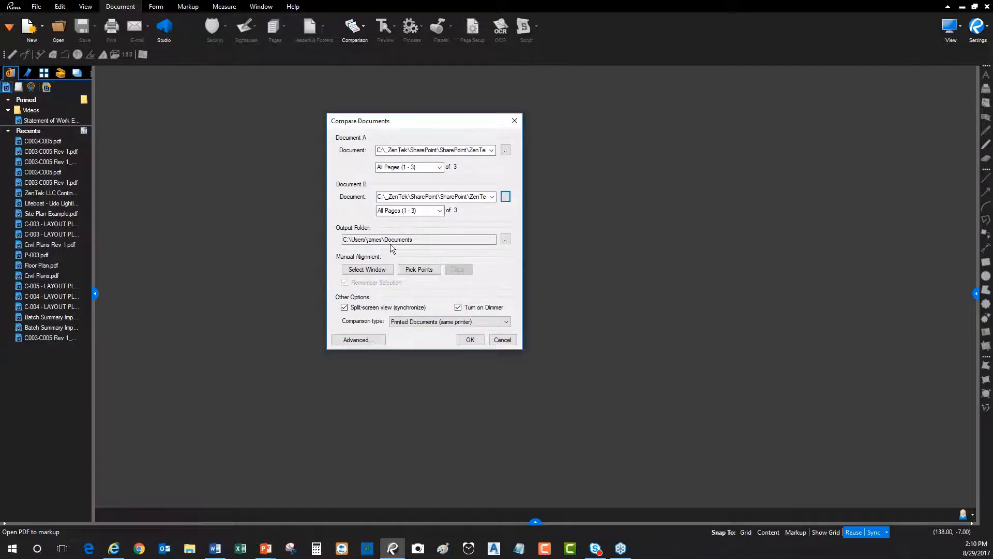
# Review the page range options for Documents A and B, leaving both on All Pages (1 - 3)
pyautogui.click(440, 167)
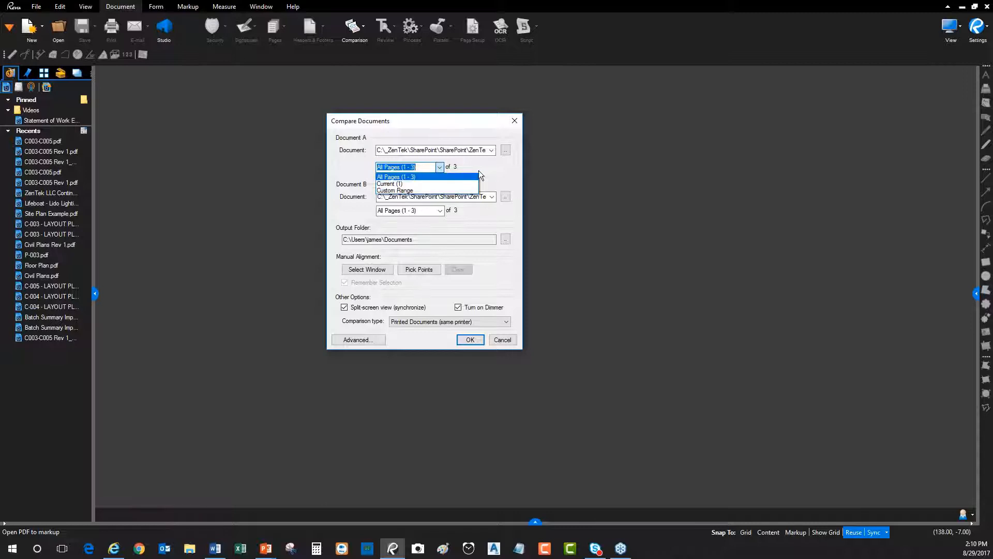
pyautogui.click(505, 166)
pyautogui.click(509, 198)
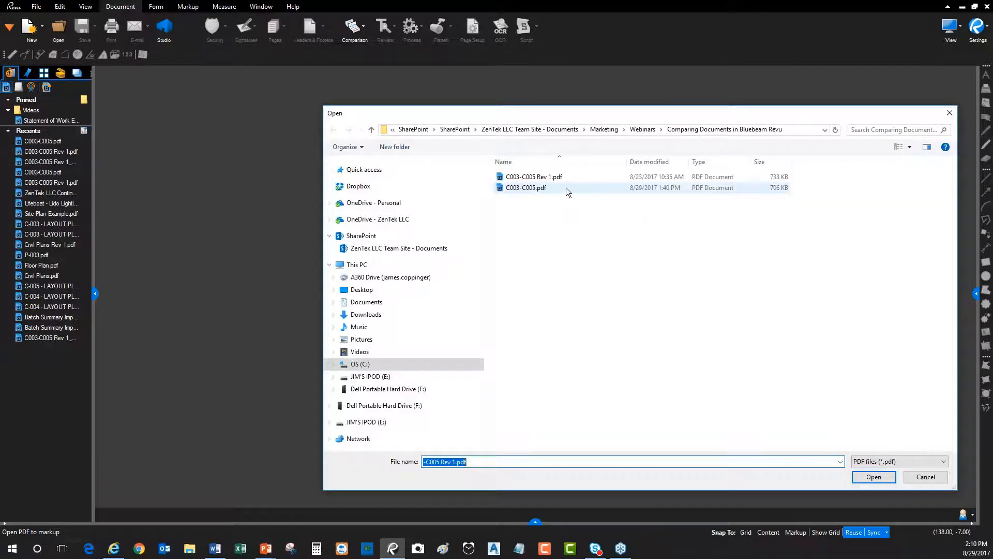
pyautogui.click(926, 477)
pyautogui.click(440, 211)
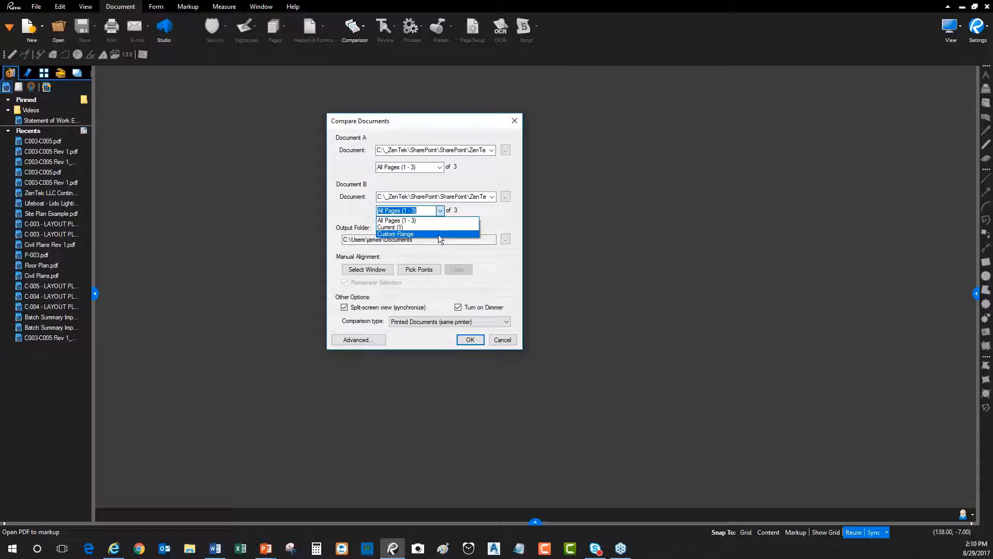
pyautogui.click(499, 176)
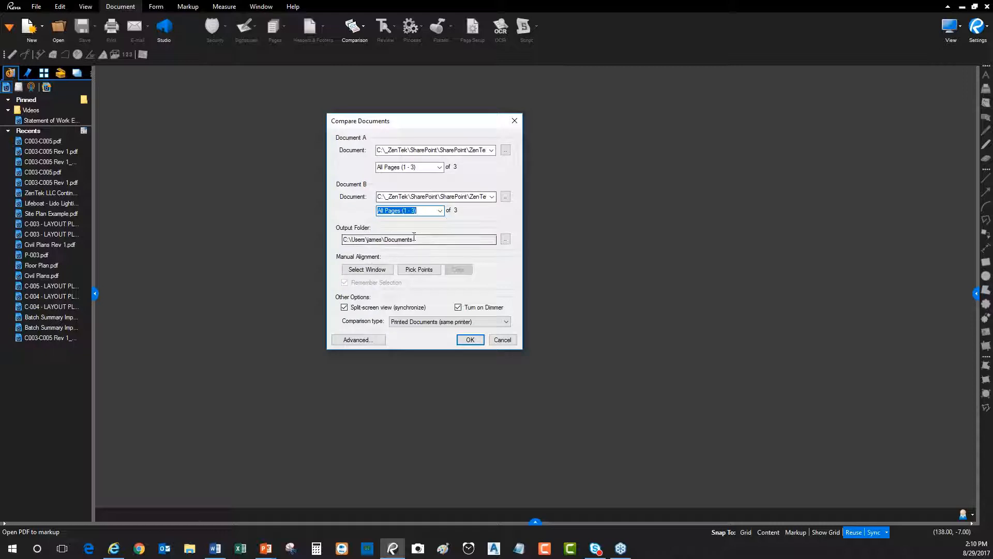
# Run the comparison and display the page thumbnails of the resulting Rev 1 difference document
pyautogui.doubleClick(357, 240)
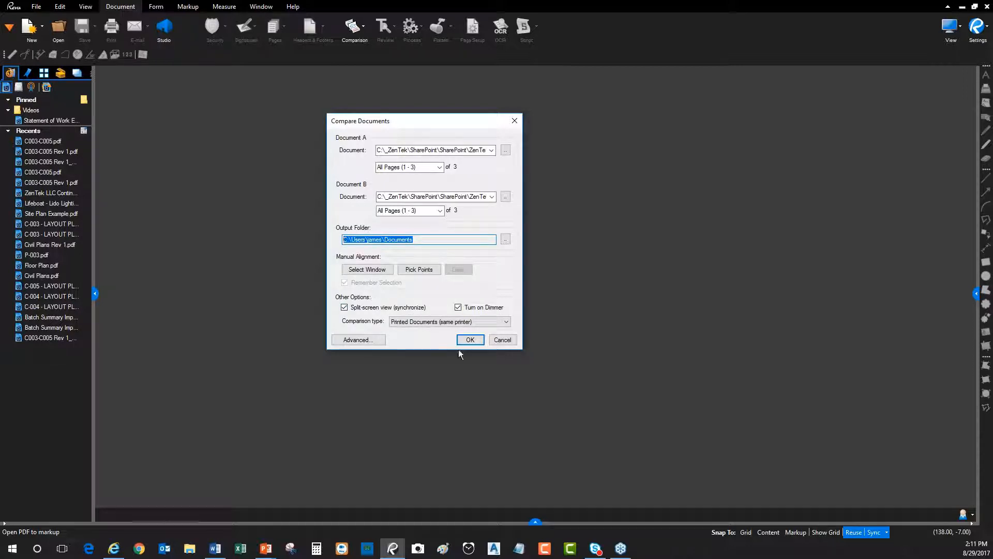
pyautogui.click(470, 341)
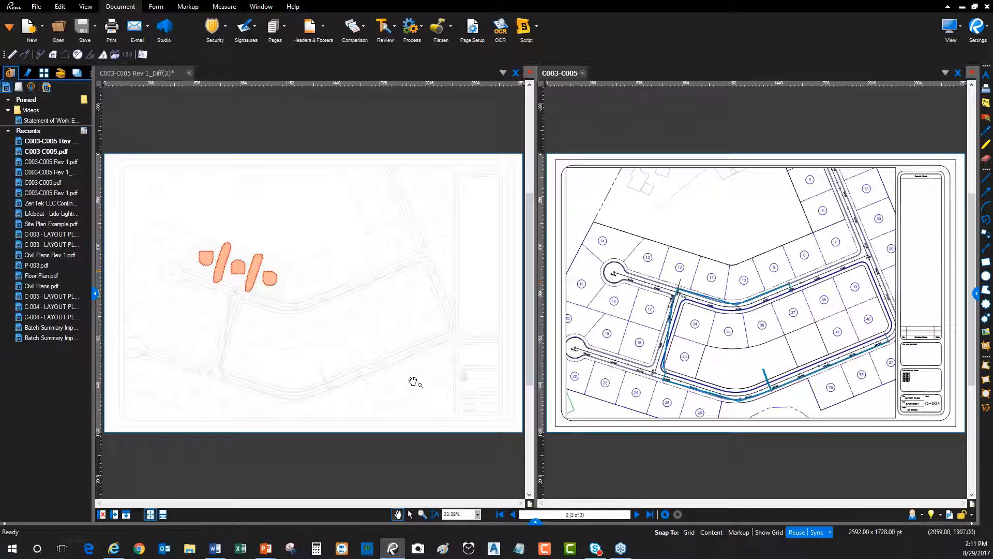
pyautogui.click(44, 73)
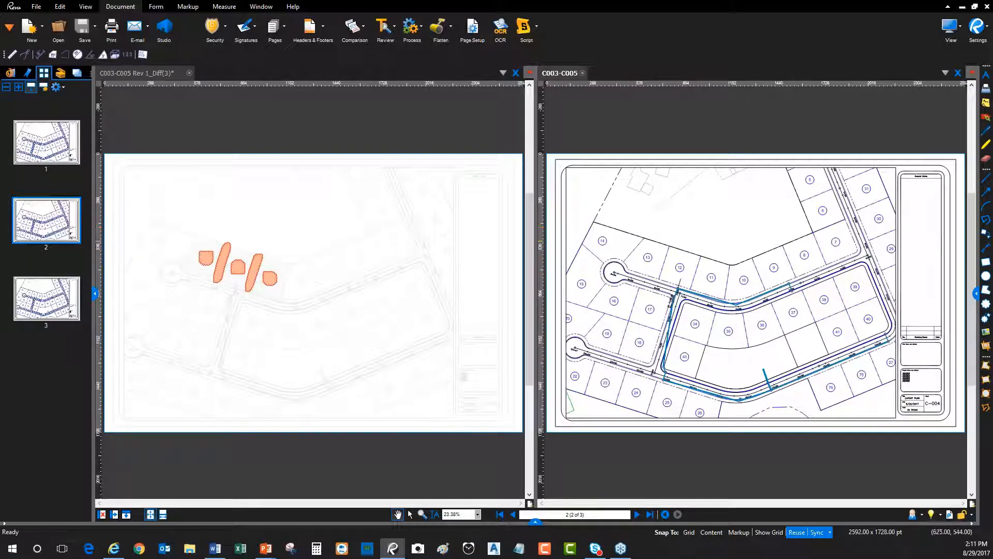
pyautogui.click(149, 72)
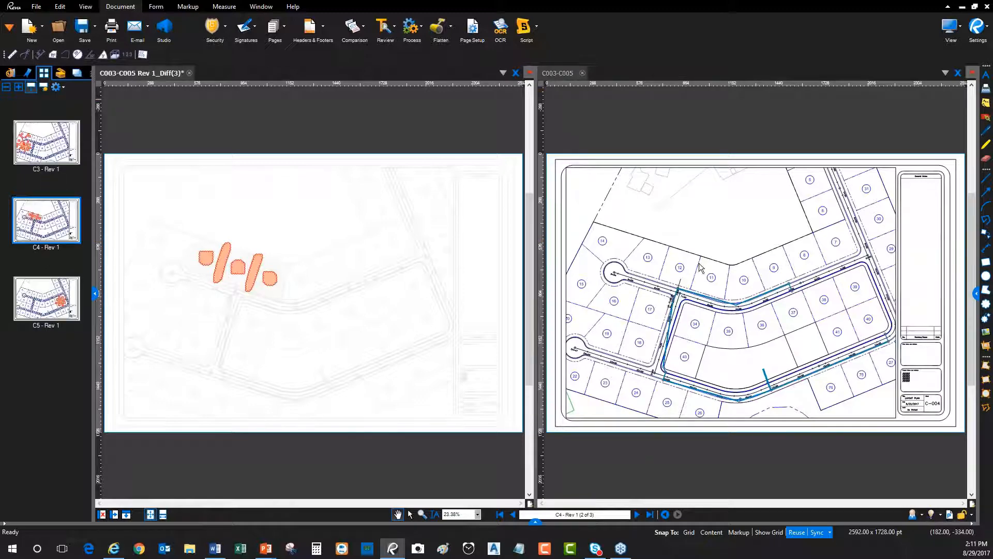
# Go to sheet C3 and examine its difference clouds around the cul-de-sac lots beside the original drawing
pyautogui.click(702, 353)
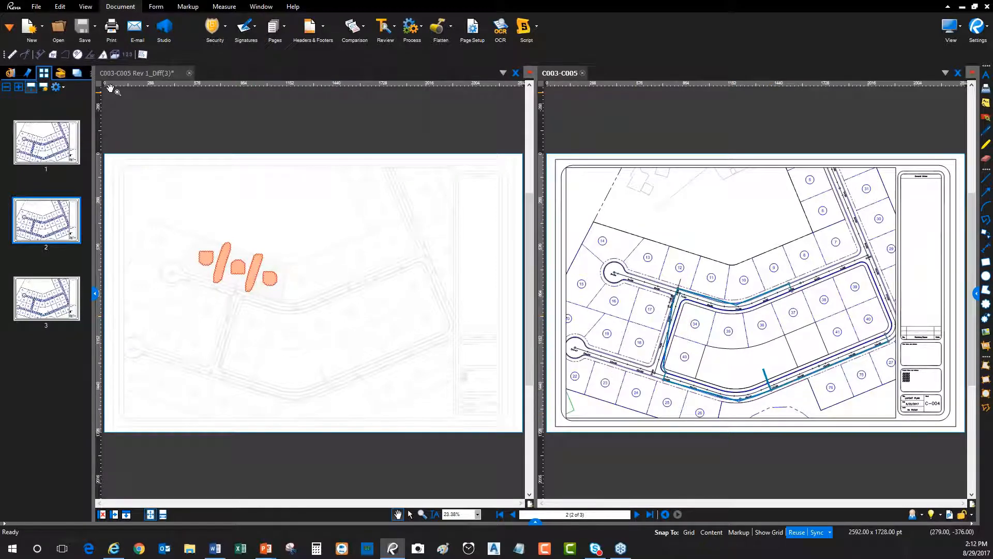
pyautogui.click(64, 148)
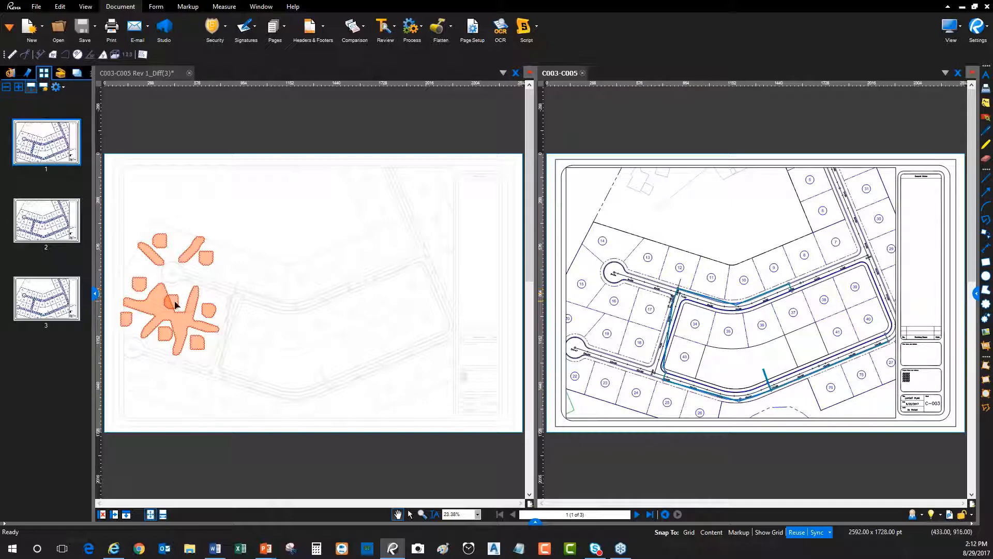
pyautogui.scroll(4, 187, 280)
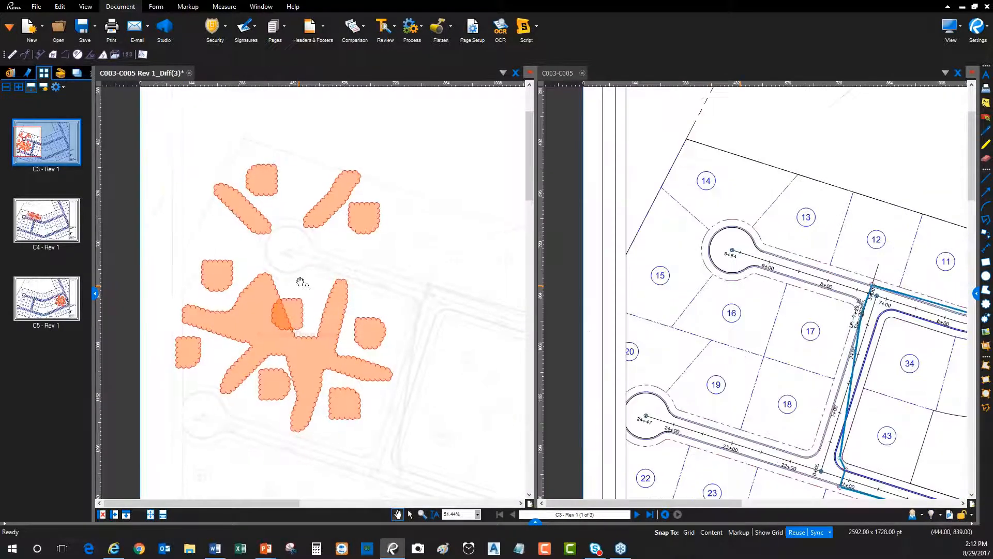
pyautogui.scroll(2, 303, 277)
pyautogui.moveTo(341, 265); pyautogui.dragTo(366, 248)
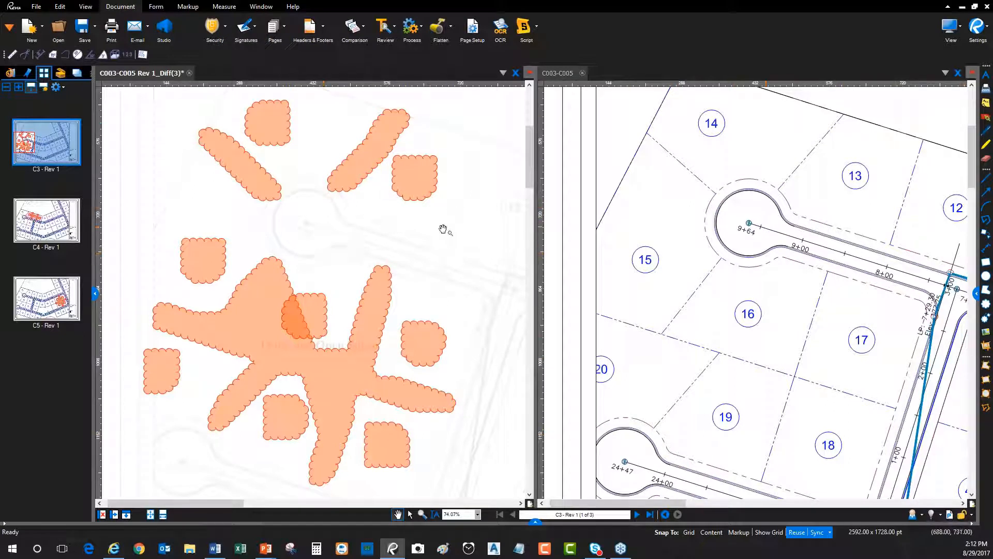
pyautogui.moveTo(443, 229); pyautogui.dragTo(432, 220)
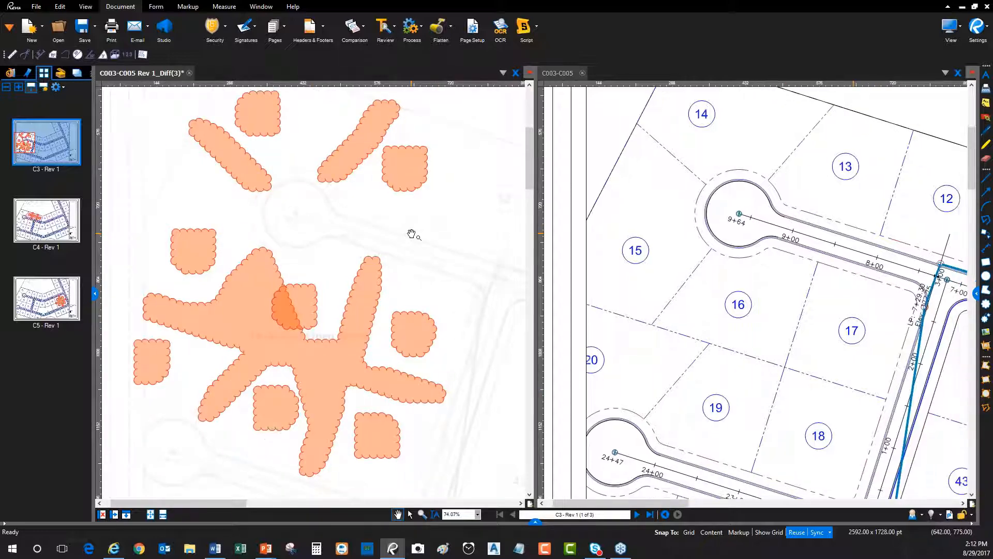
# Set the Dimmer level to 40%
pyautogui.click(940, 515)
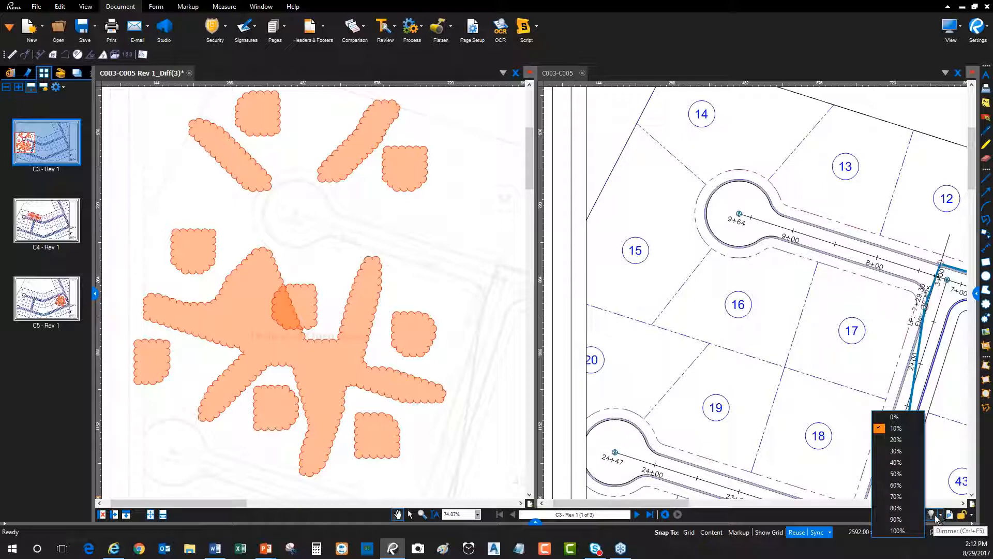
pyautogui.click(931, 518)
pyautogui.click(931, 518)
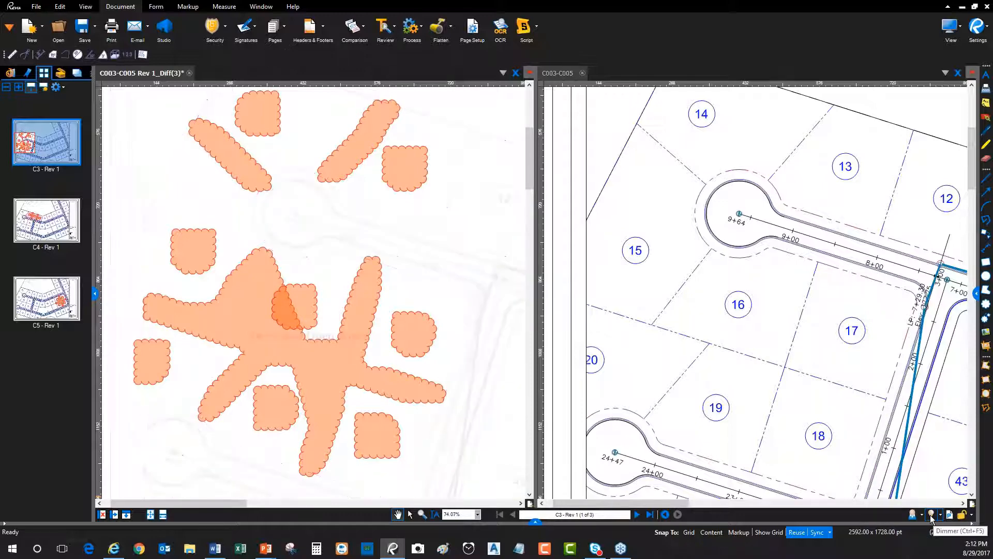
pyautogui.click(931, 516)
pyautogui.click(932, 516)
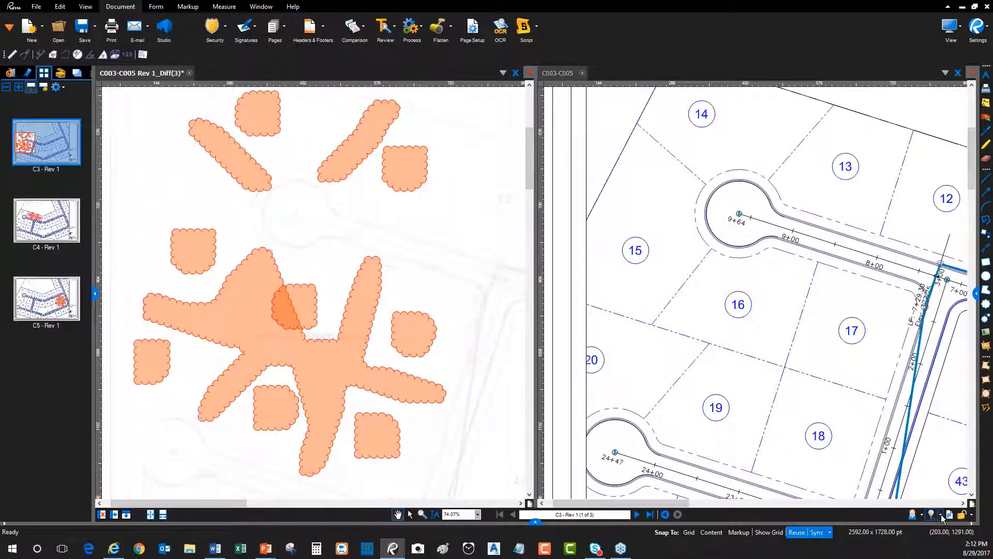
pyautogui.click(940, 516)
pyautogui.click(897, 462)
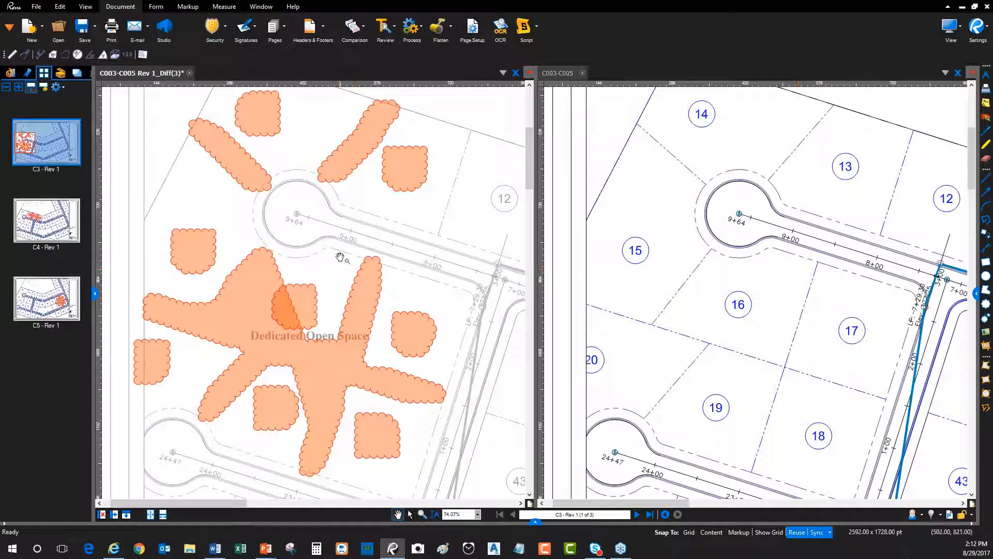
# Go to sheet C4 and compare its clouded, shaded area with lots 11 to 13 on the original drawing
pyautogui.scroll(-2, 383, 255)
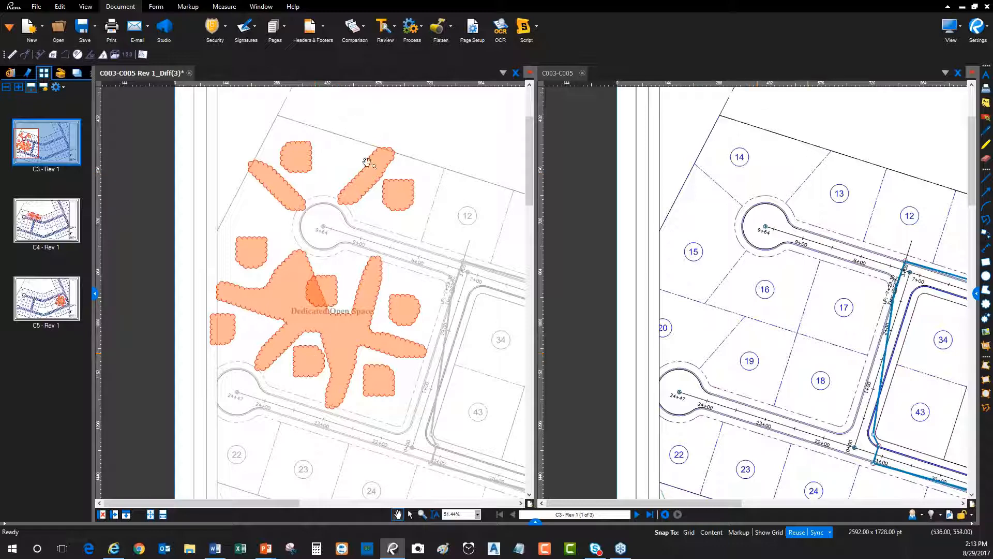
pyautogui.scroll(-4, 238, 340)
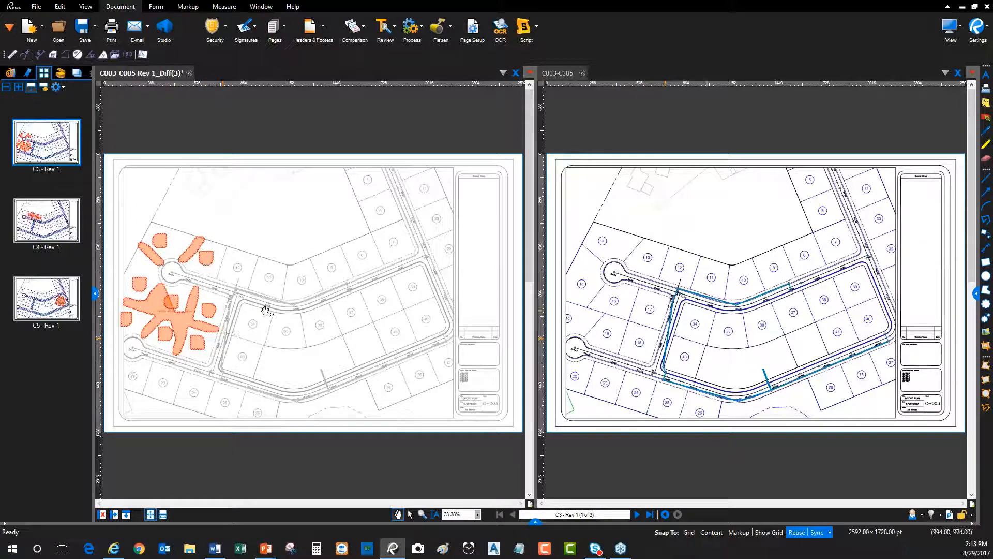
pyautogui.click(64, 230)
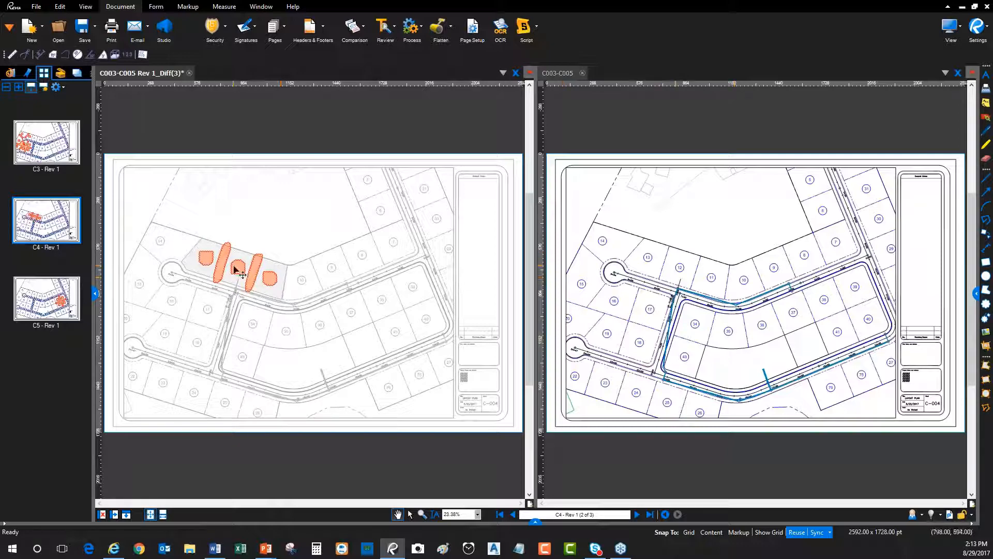
pyautogui.scroll(5, 234, 264)
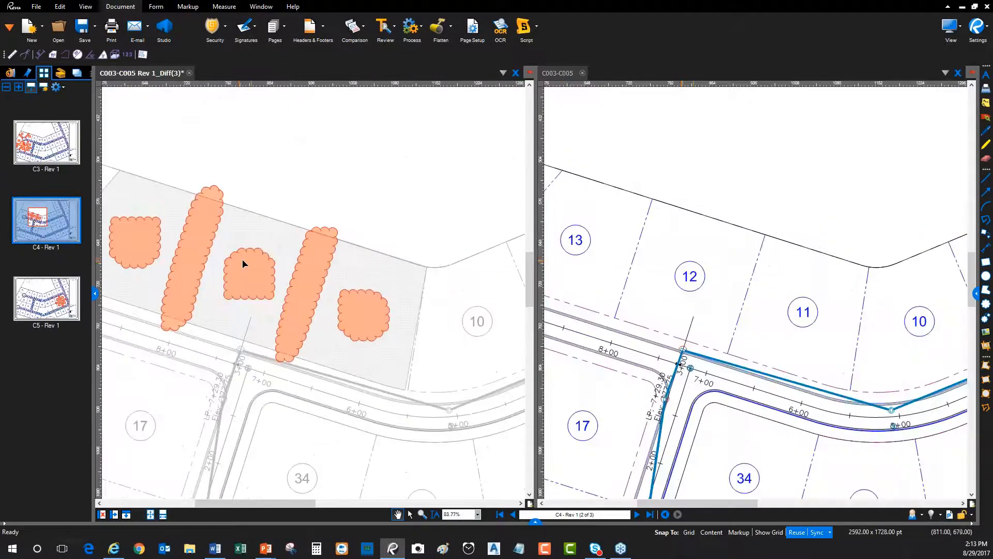
pyautogui.moveTo(257, 258); pyautogui.dragTo(336, 255)
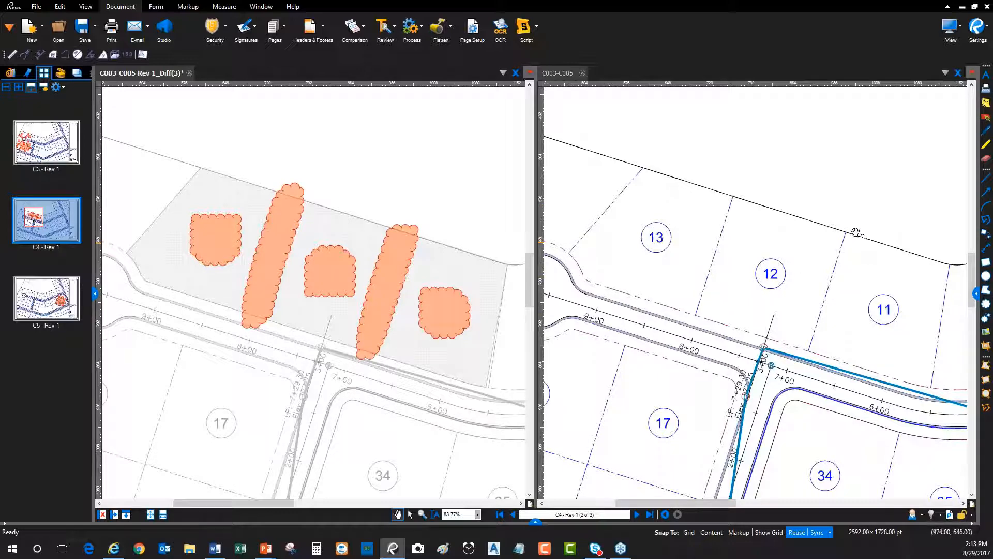
pyautogui.scroll(-2, 754, 309)
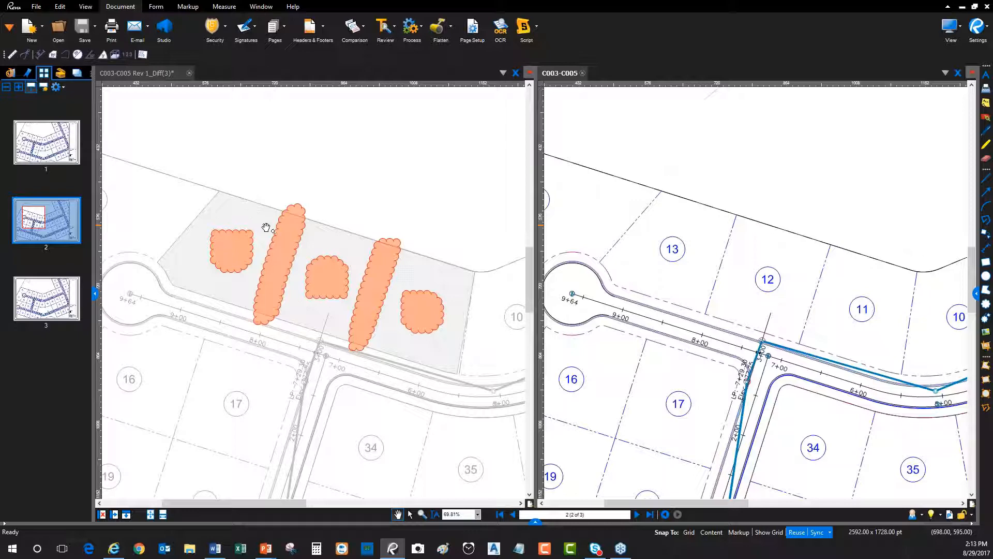
# Go to sheet C5 and examine the difference clouds in the hatched area against lots 38 to 41 and their surroundings on the original
pyautogui.click(50, 302)
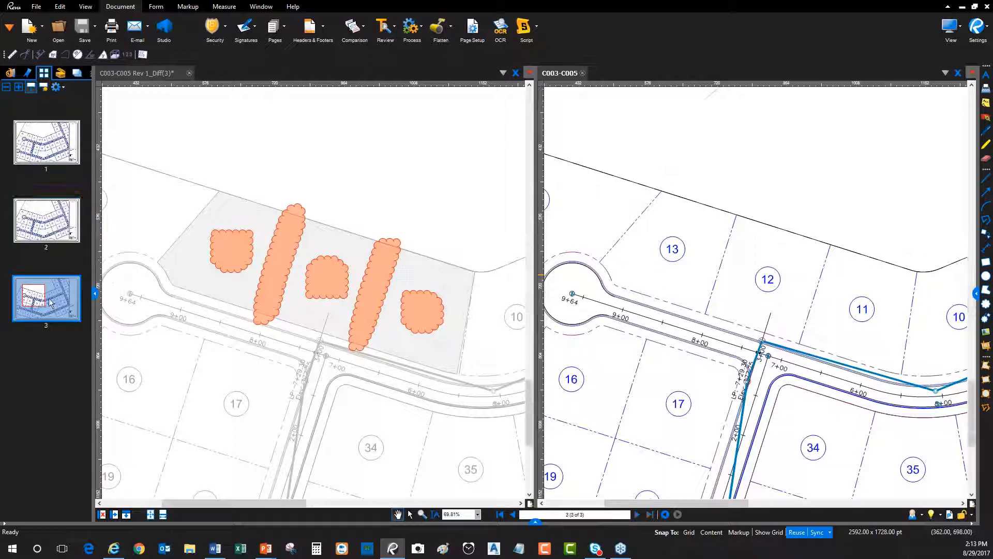
pyautogui.click(344, 281)
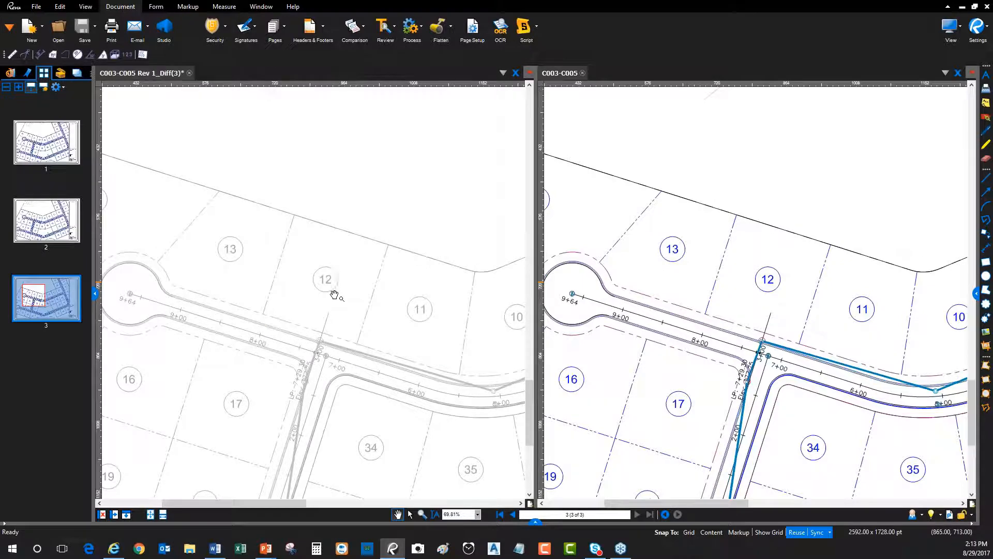
pyautogui.hotkey('ctrl', '9')
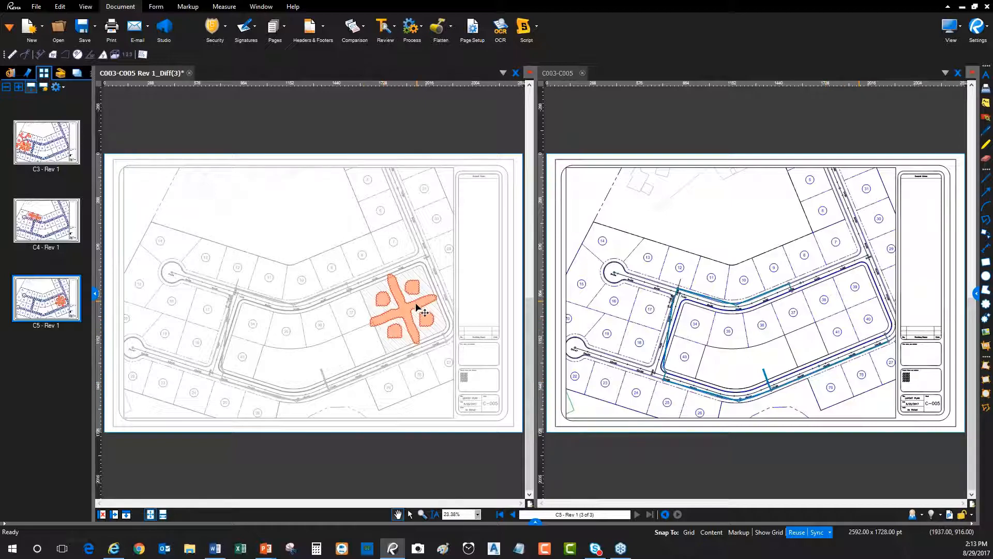
pyautogui.scroll(6, 412, 320)
pyautogui.moveTo(443, 336); pyautogui.dragTo(359, 274)
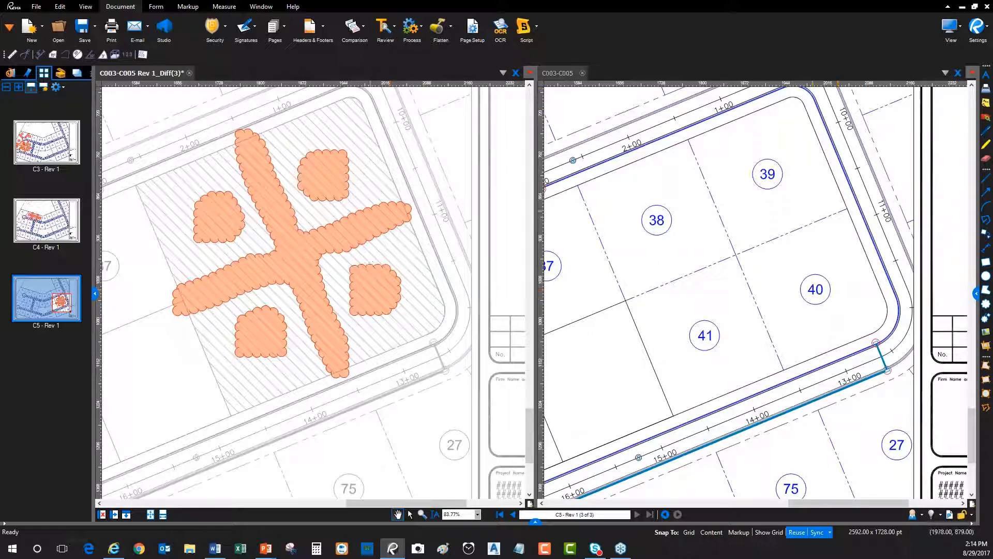
pyautogui.scroll(-6, 243, 267)
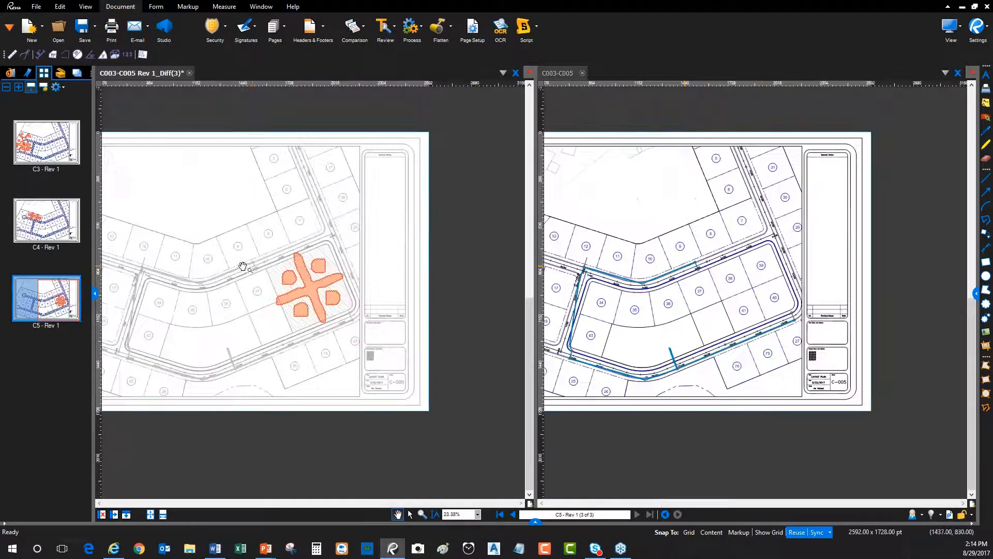
pyautogui.moveTo(242, 266); pyautogui.dragTo(322, 261)
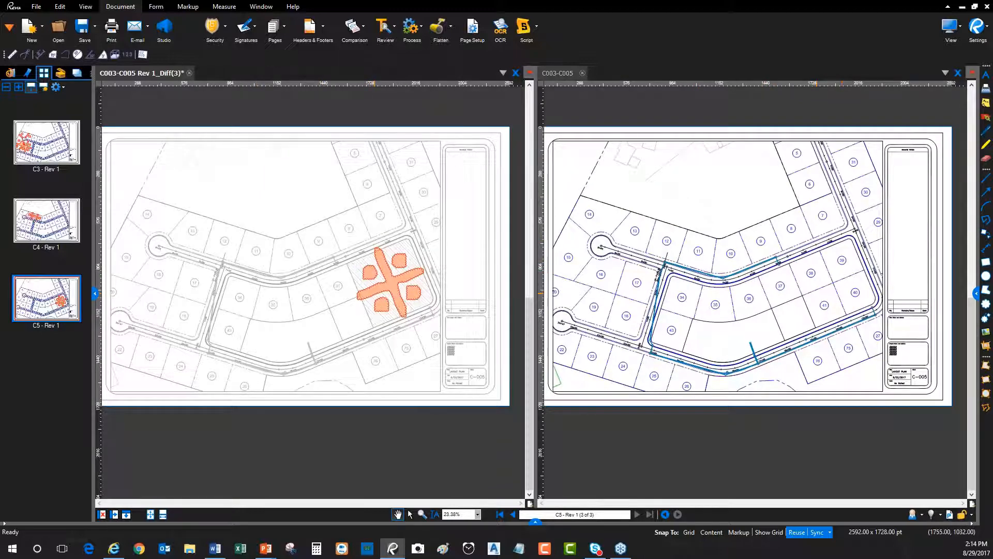
pyautogui.scroll(5, 391, 281)
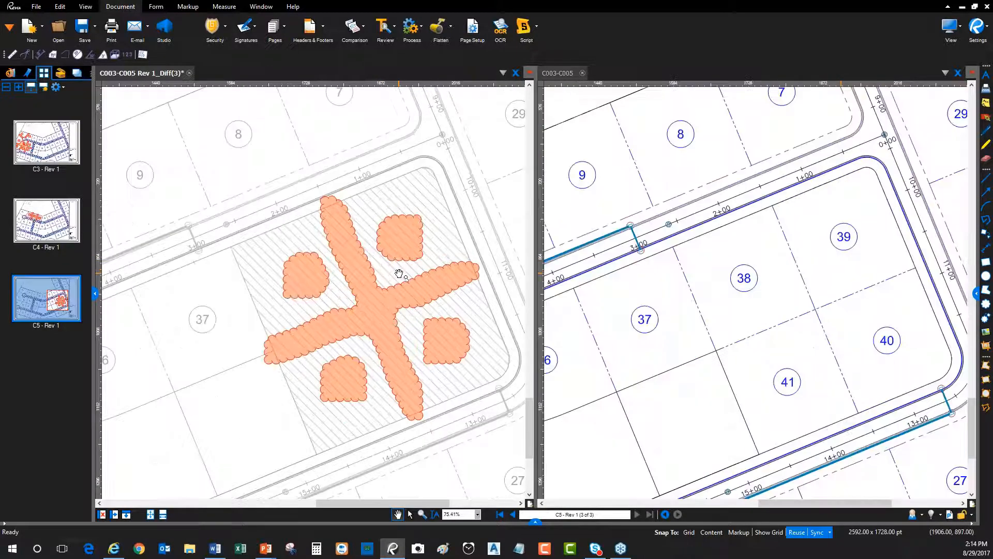
pyautogui.scroll(-2, 333, 271)
pyautogui.click(303, 277)
pyautogui.press('Escape')
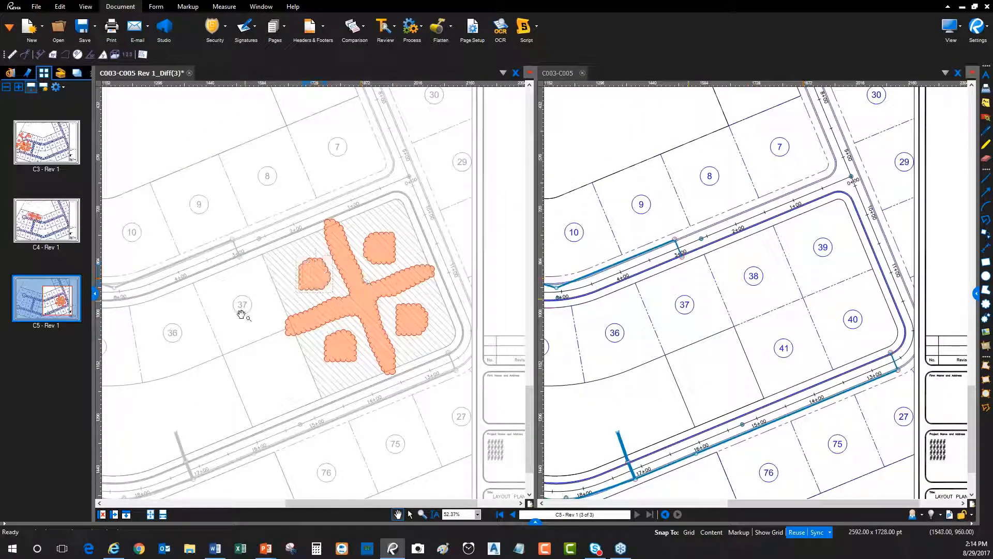
pyautogui.moveTo(219, 386); pyautogui.dragTo(268, 378)
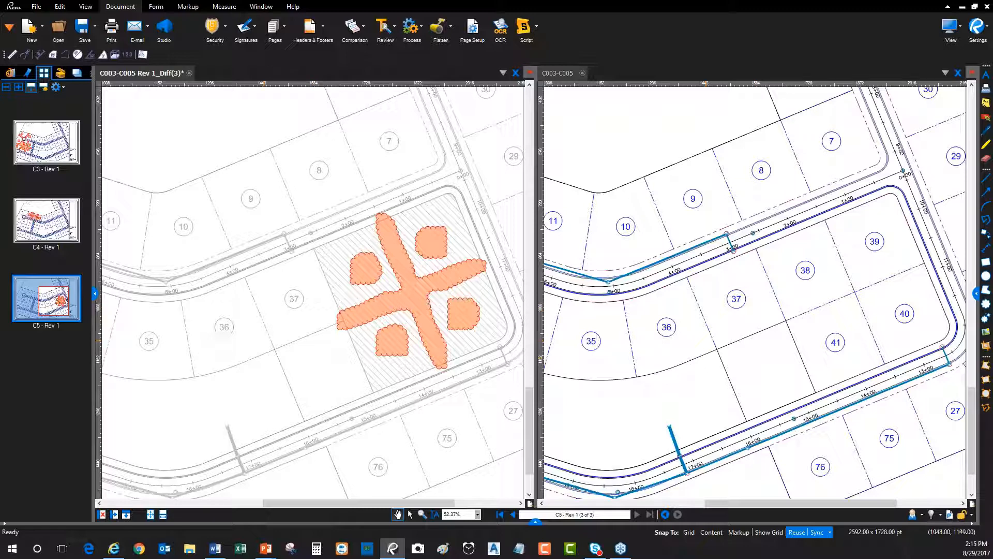
# Inspect the difference clouds on sheet C5 as individual markups by selecting them, including the large cross-shaped cloud
pyautogui.hotkey('alt', 'Tab')
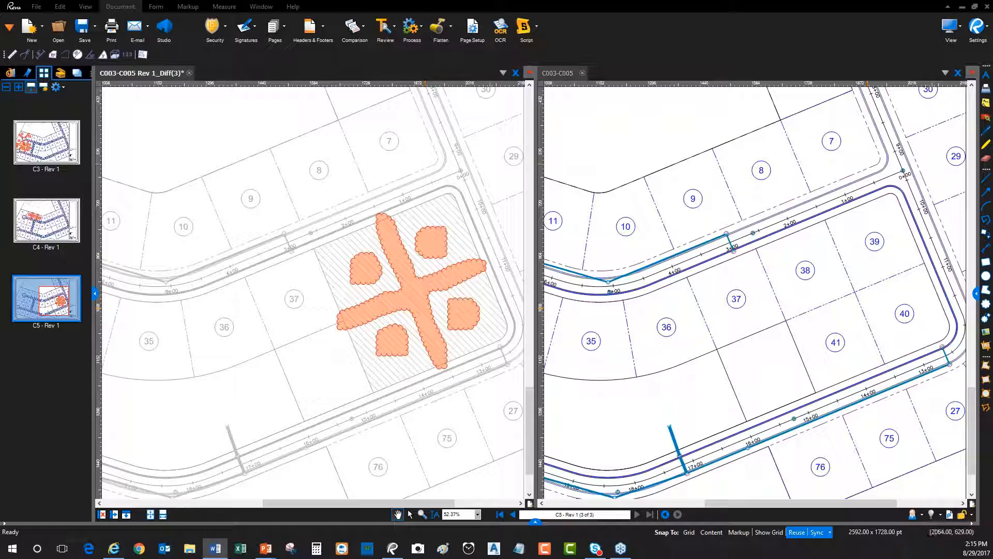
pyautogui.click(353, 271)
pyautogui.click(356, 274)
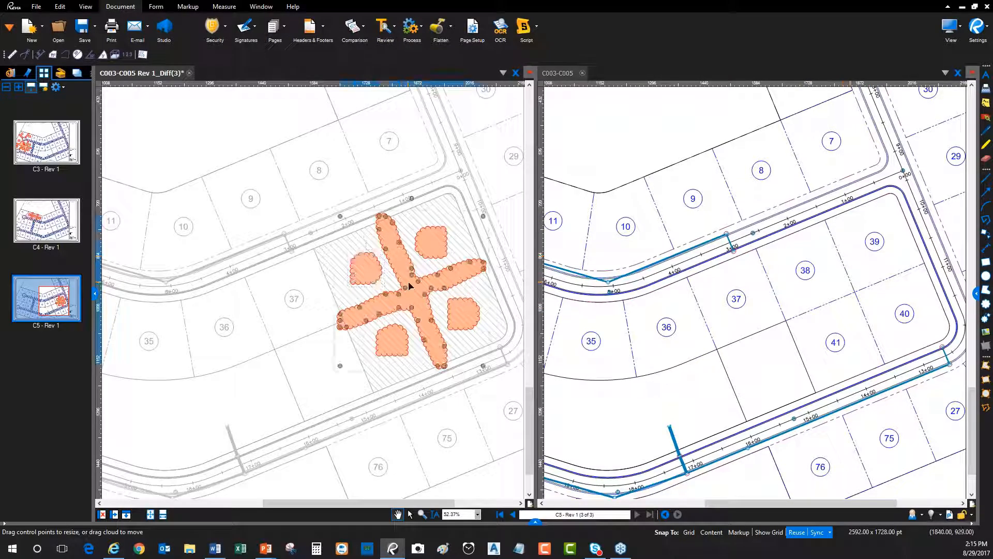
pyautogui.moveTo(369, 270); pyautogui.dragTo(434, 244)
pyautogui.click(432, 265)
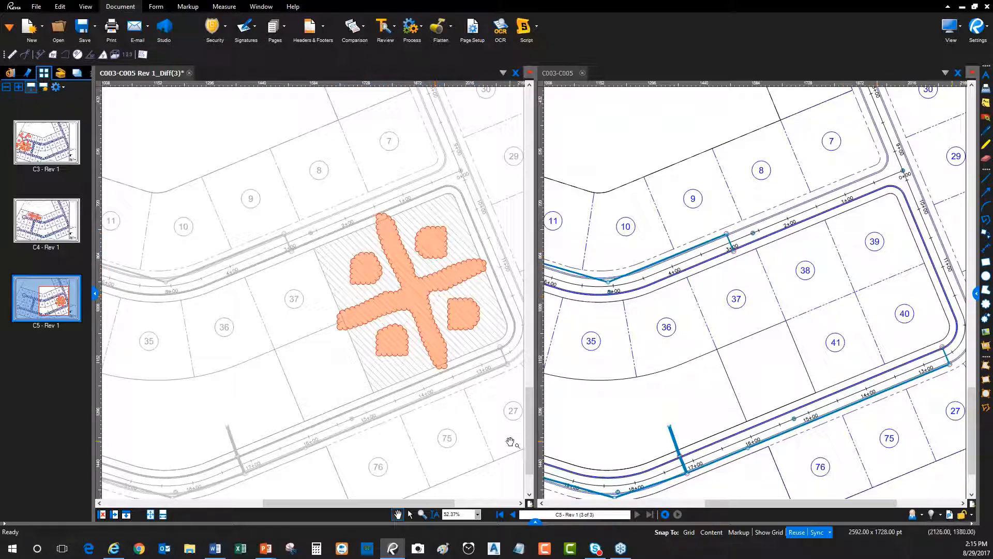
# Show the Markups list and jump from its first visible Difference entry to the cloud over lot 13 on sheet C4
pyautogui.click(536, 524)
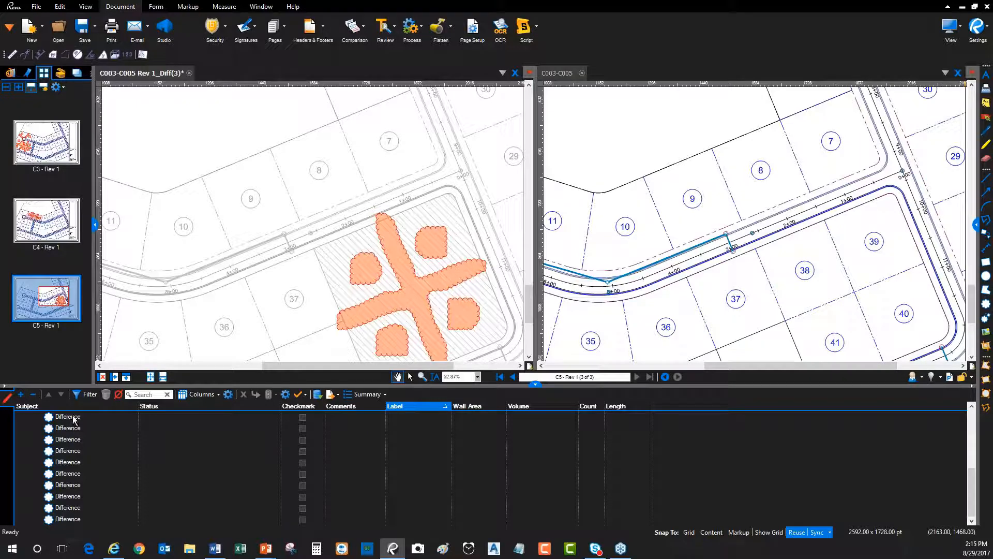
pyautogui.scroll(-5, 313, 191)
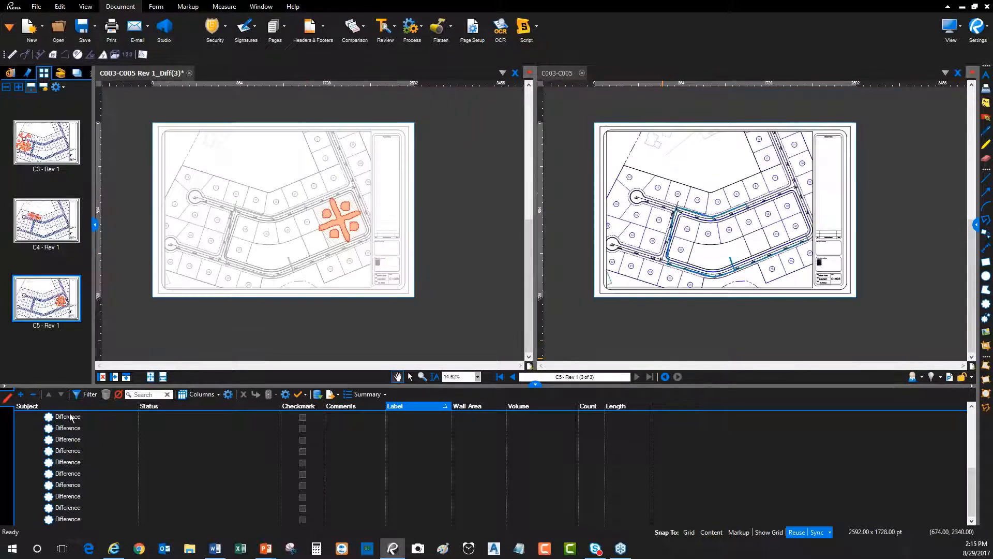
pyautogui.click(69, 418)
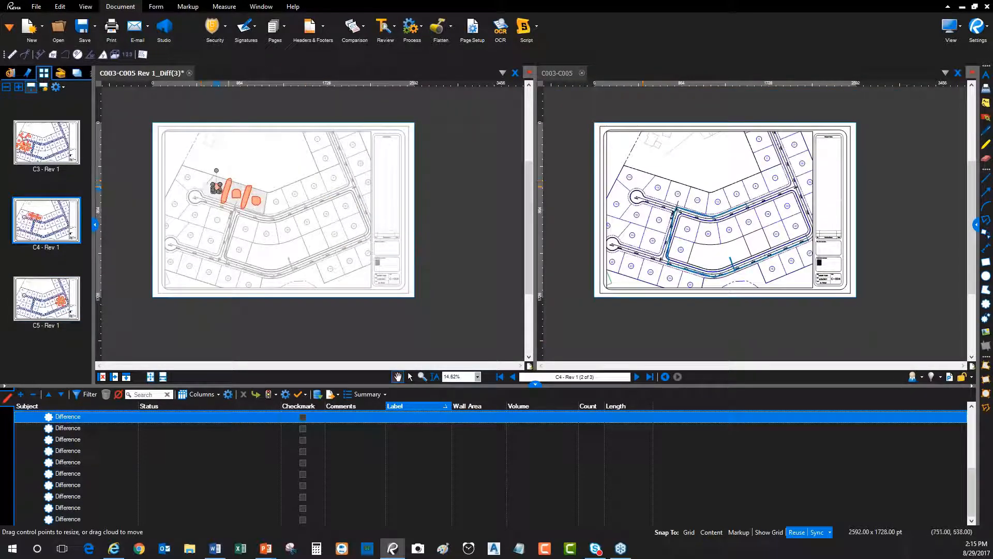
pyautogui.scroll(8, 207, 182)
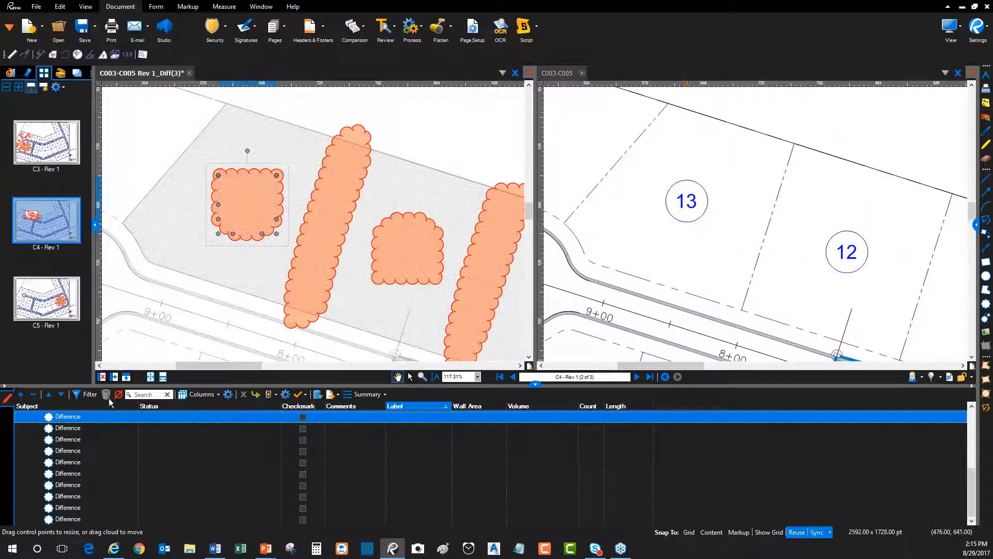
# Checkmark the Difference over lot 13 and the following Difference between lots 13 and 12 in the Markups list
pyautogui.click(303, 417)
pyautogui.click(76, 430)
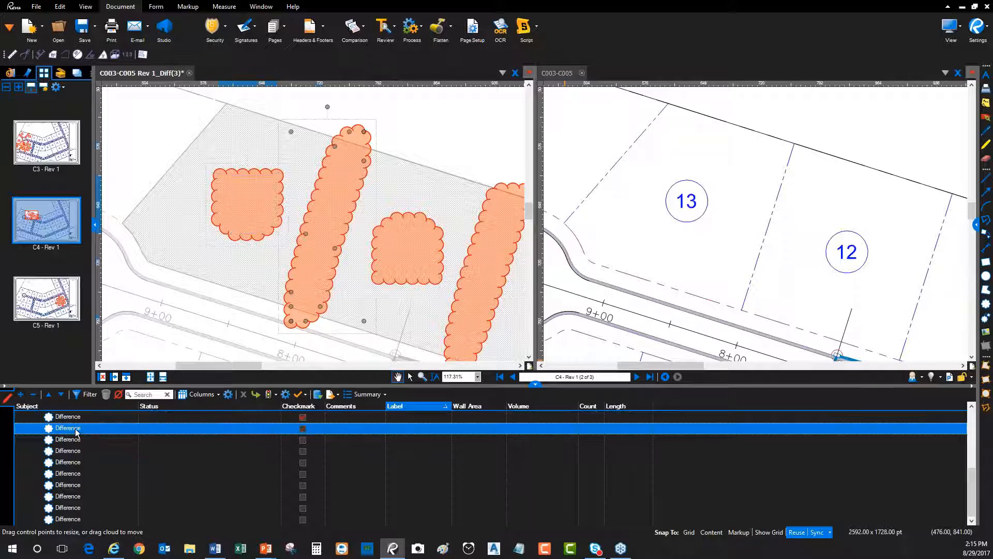
pyautogui.click(303, 430)
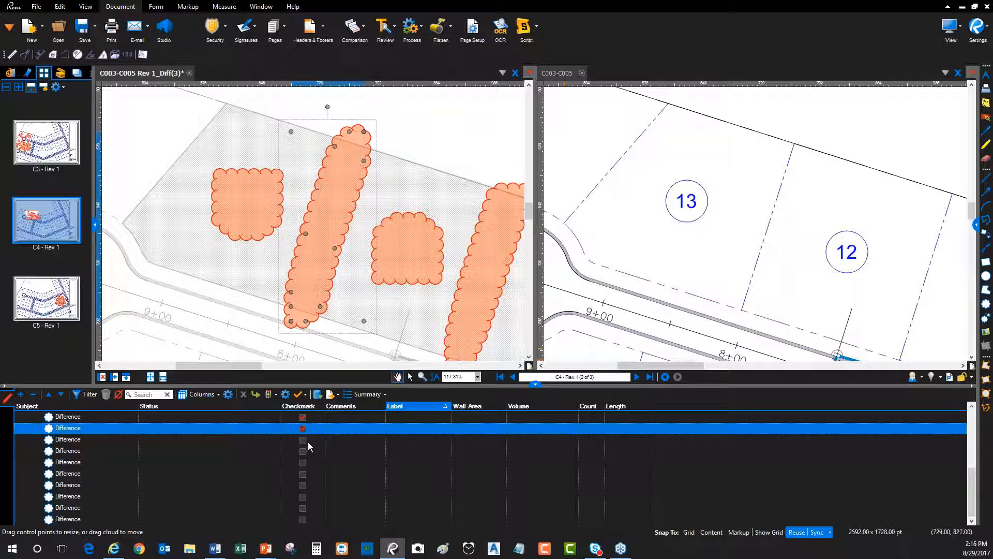
# Set the status of the Difference over lot 13 to Accepted and the Difference between lots 13 and 12 to Rejected
pyautogui.click(216, 417)
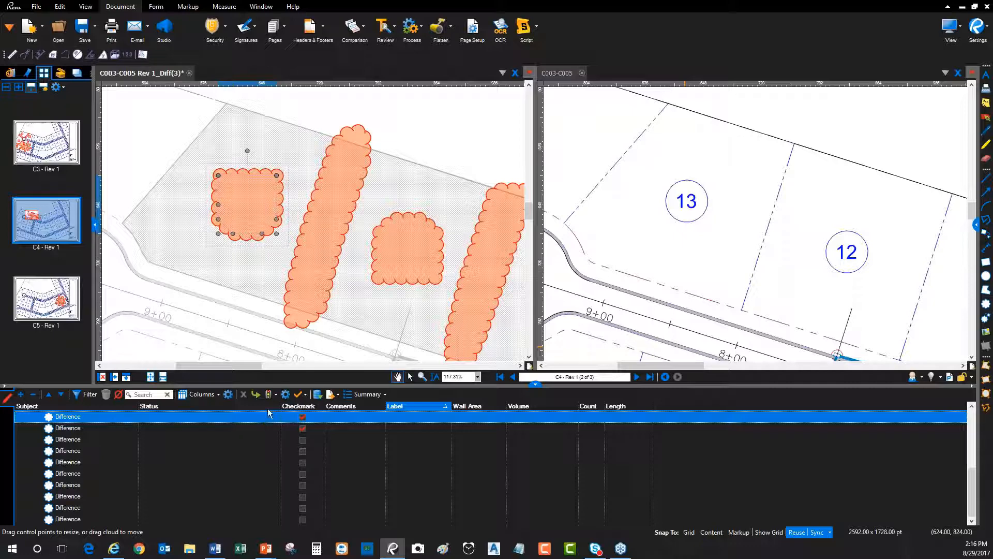
pyautogui.click(248, 416)
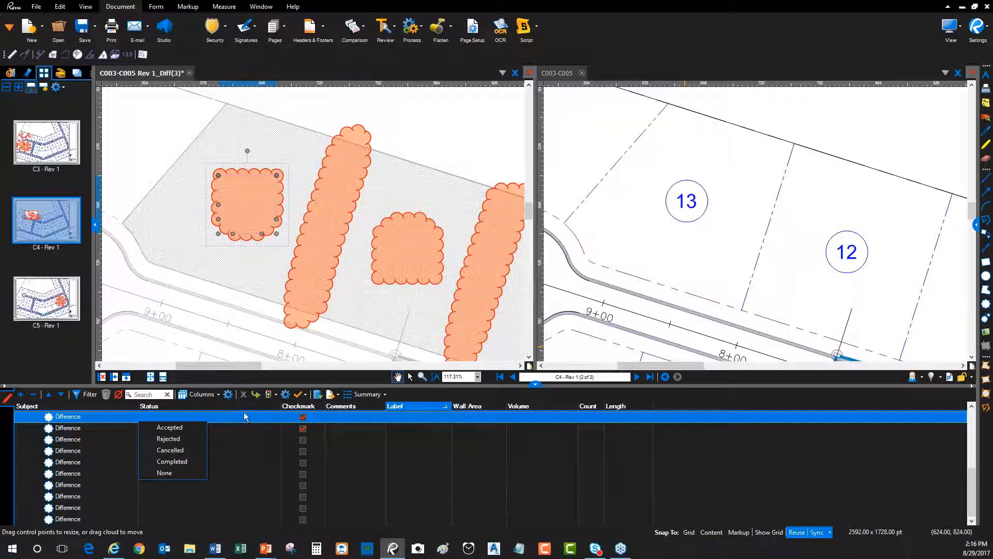
pyautogui.click(175, 427)
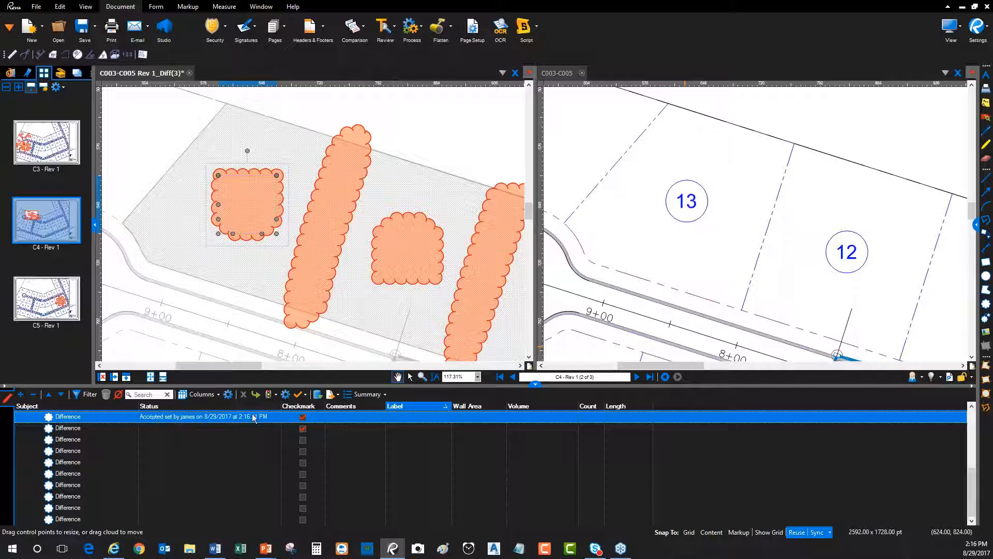
pyautogui.click(213, 428)
pyautogui.click(213, 428)
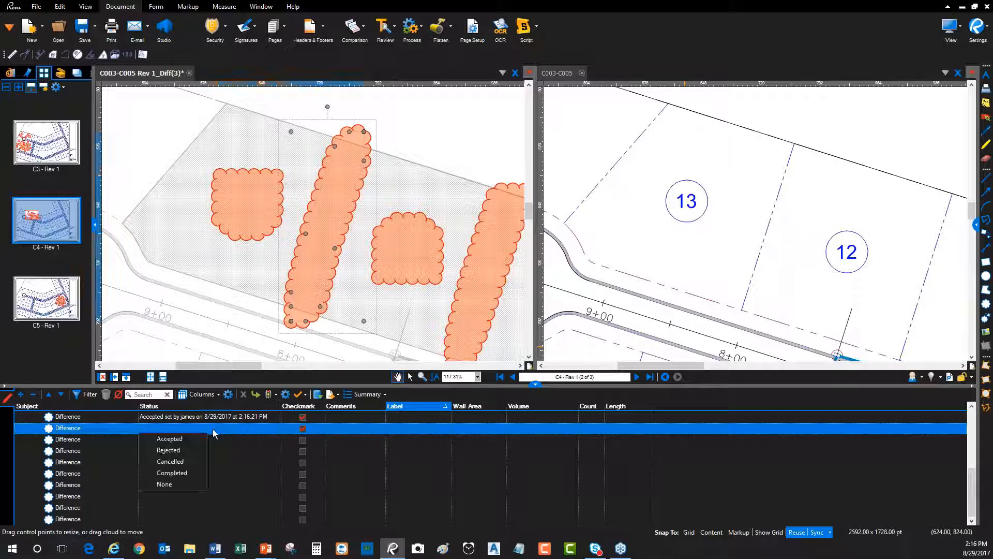
pyautogui.click(169, 450)
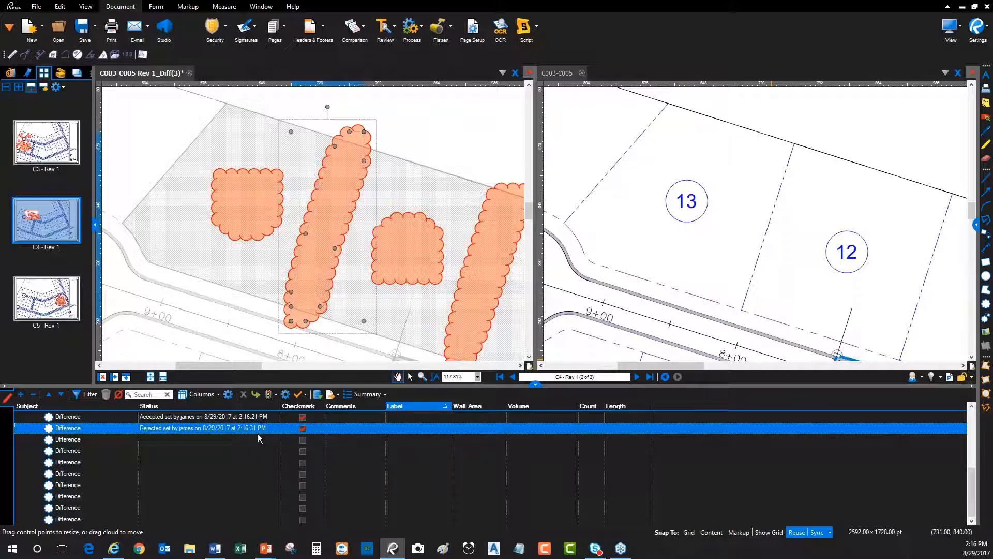
pyautogui.click(201, 438)
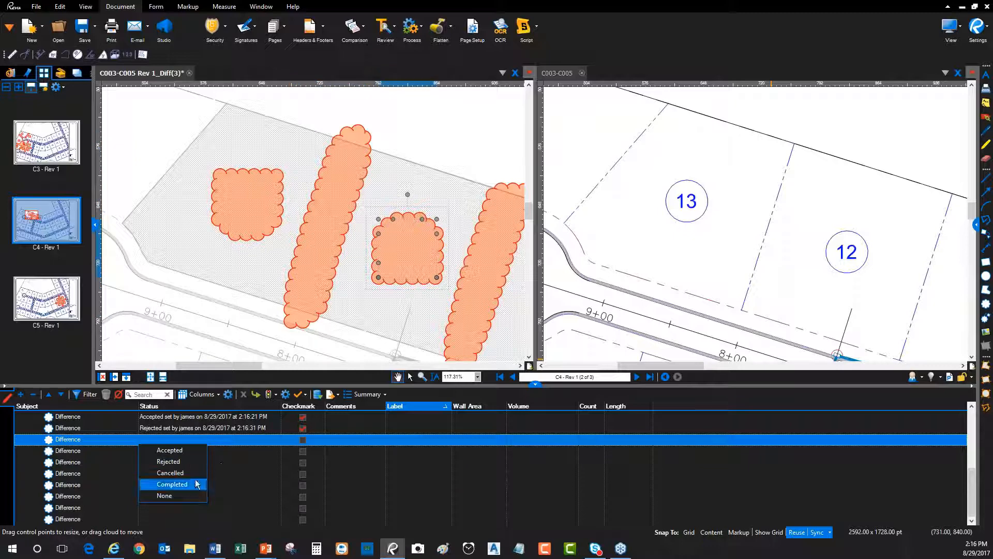
pyautogui.click(255, 450)
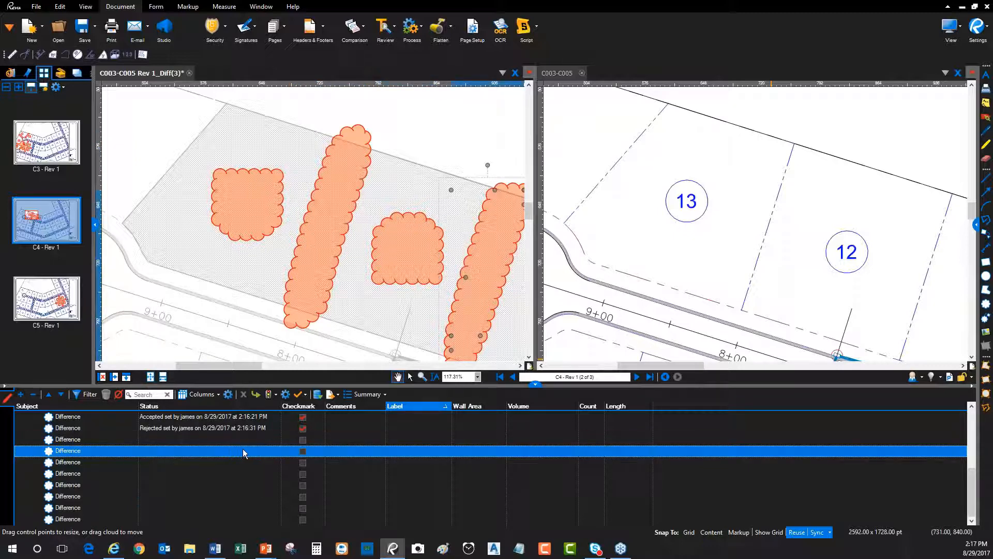
# Unlock the rejected Difference between lots 13 and 12 and add the comment "Not sure what's going on here - clarify?"
pyautogui.click(251, 427)
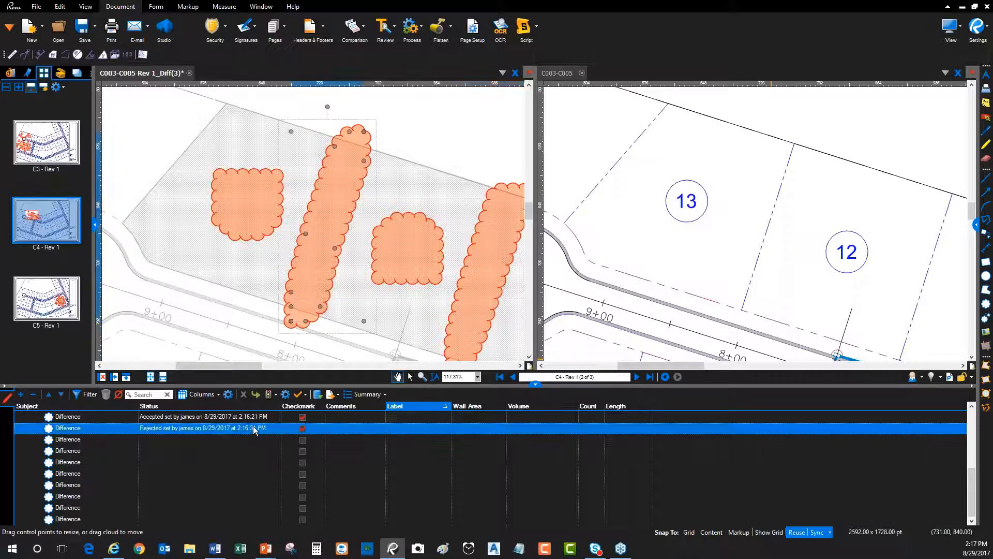
pyautogui.click(976, 225)
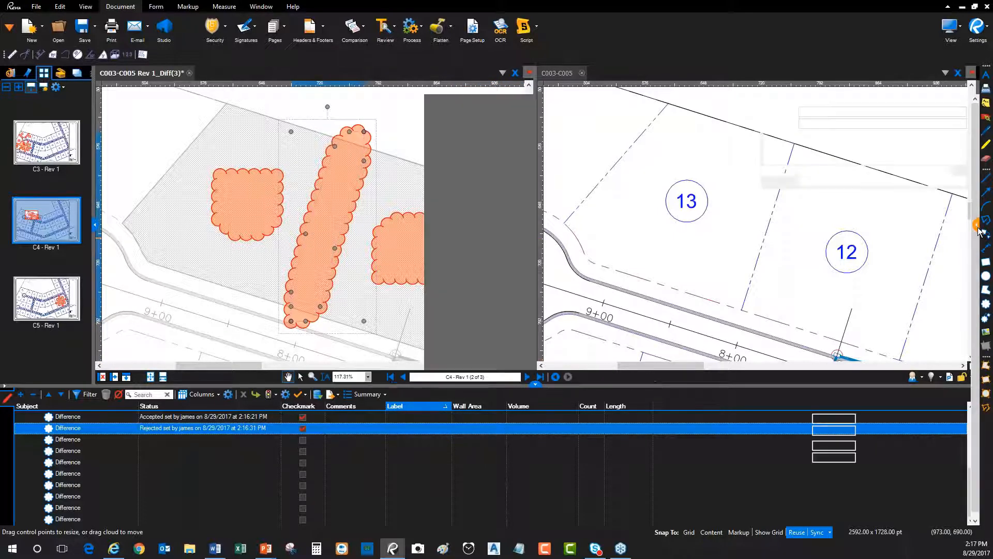
pyautogui.click(300, 206)
pyautogui.click(305, 233)
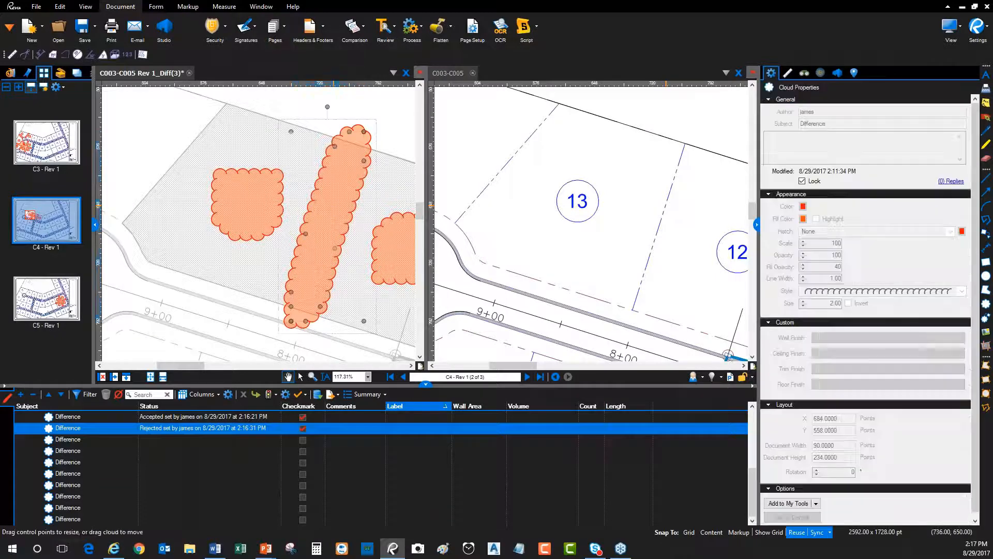
pyautogui.click(802, 181)
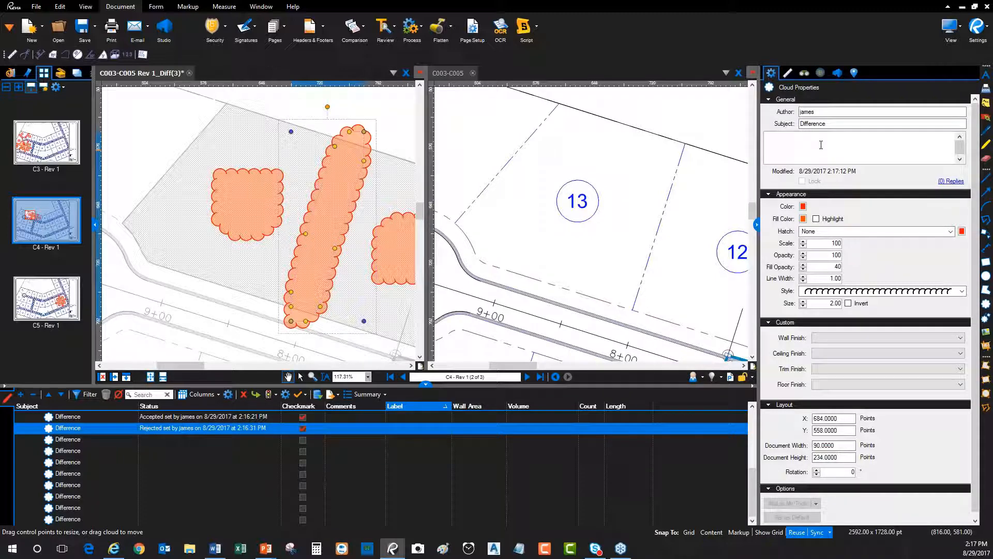
pyautogui.write("Not sure what's going on here - clarify?")
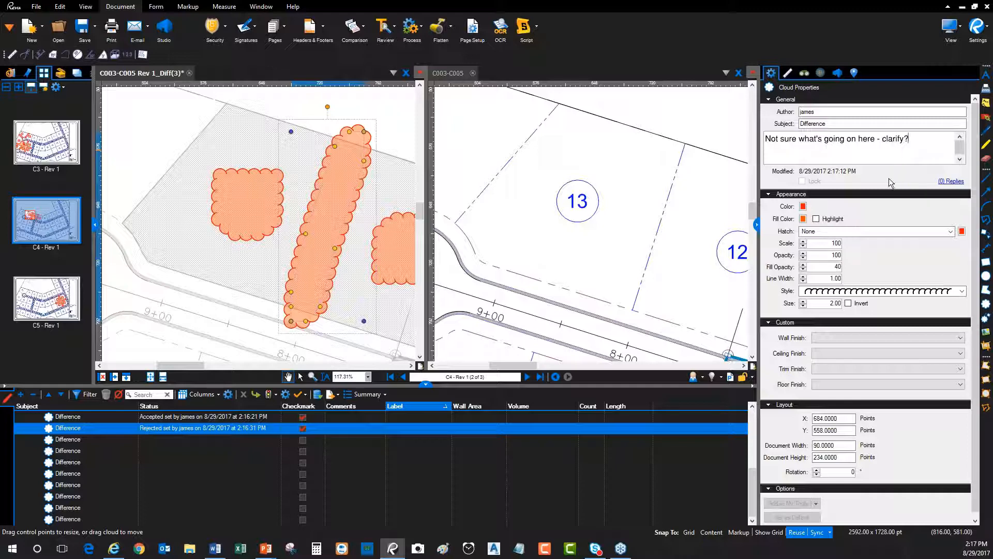
pyautogui.click(880, 124)
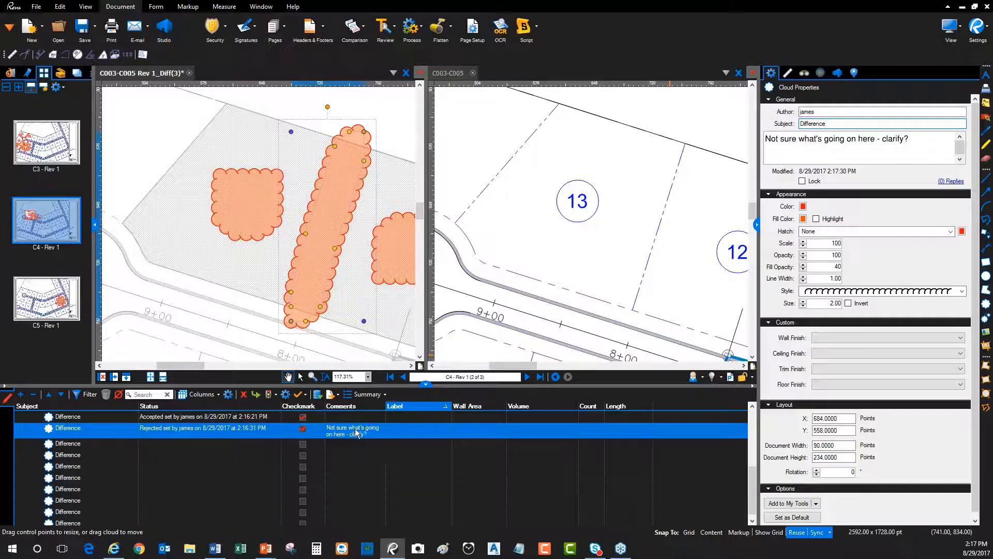
# Remove the checkmark from the rejected Difference and checkmark the two Differences listed directly below it
pyautogui.click(192, 428)
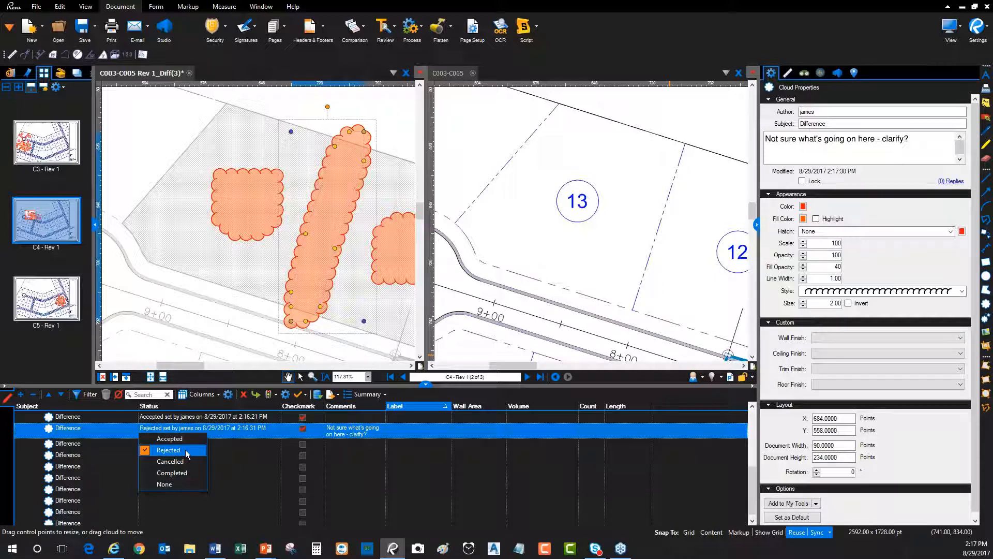
pyautogui.click(300, 435)
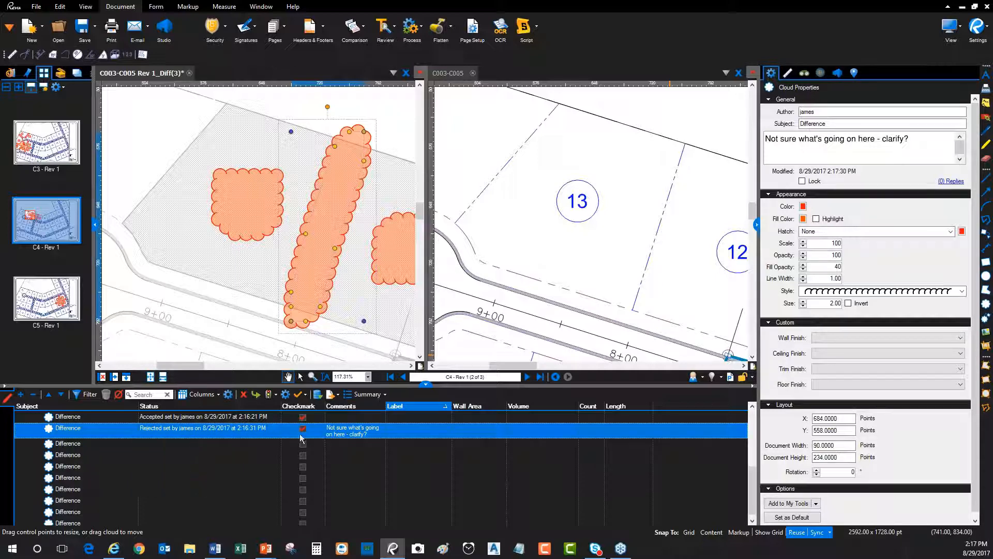
pyautogui.click(303, 445)
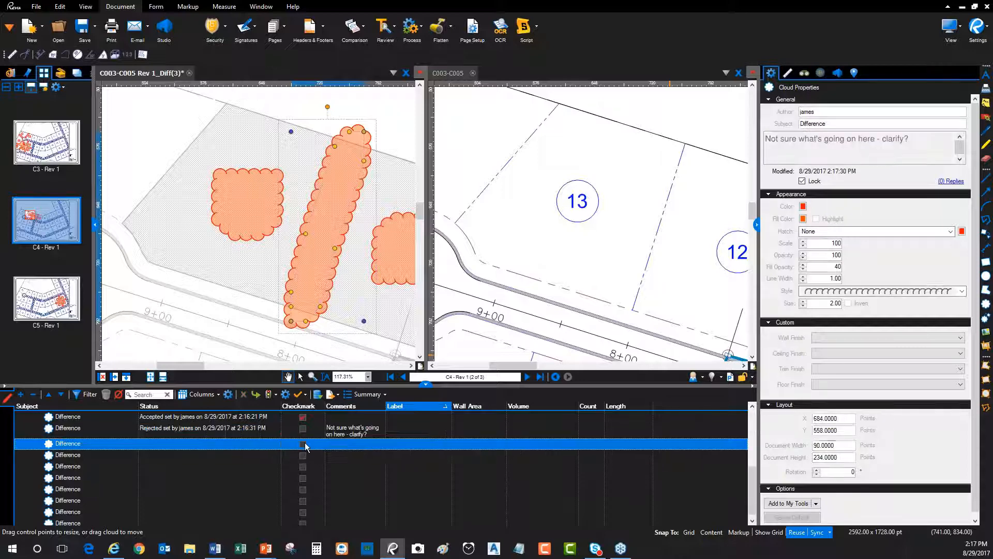
pyautogui.click(304, 455)
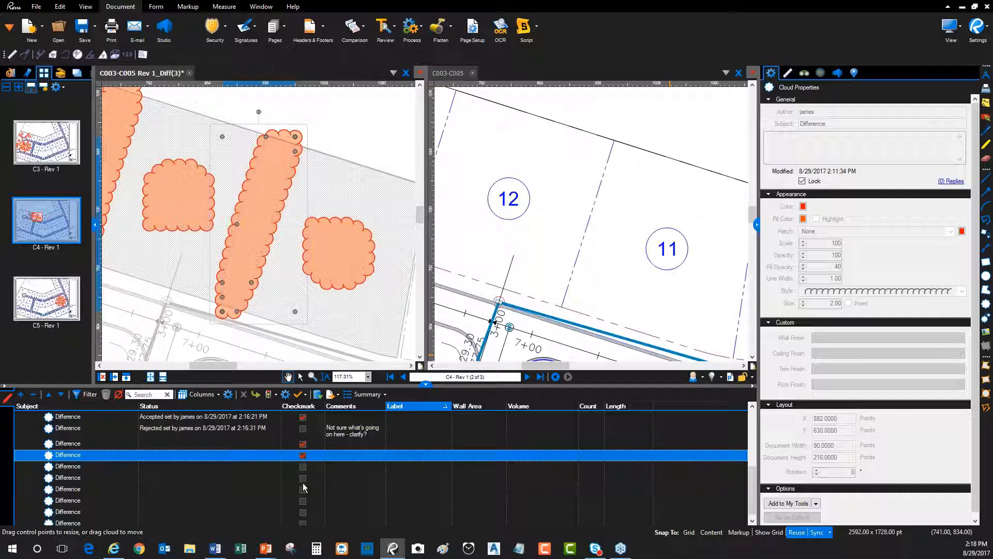
# Unlock the large cross-shaped Difference cloud on sheet C5 and change its subject to REV 1
pyautogui.click(226, 477)
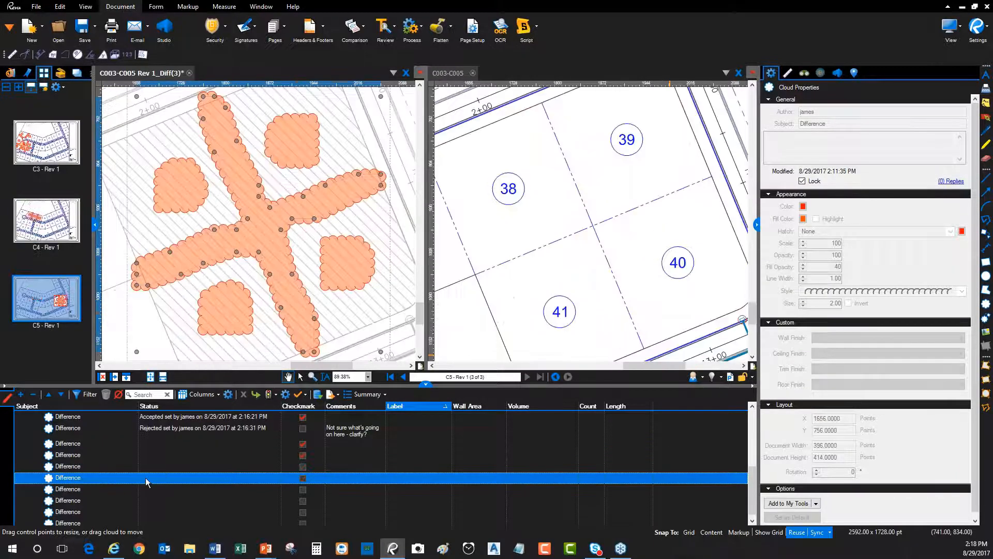
pyautogui.click(801, 181)
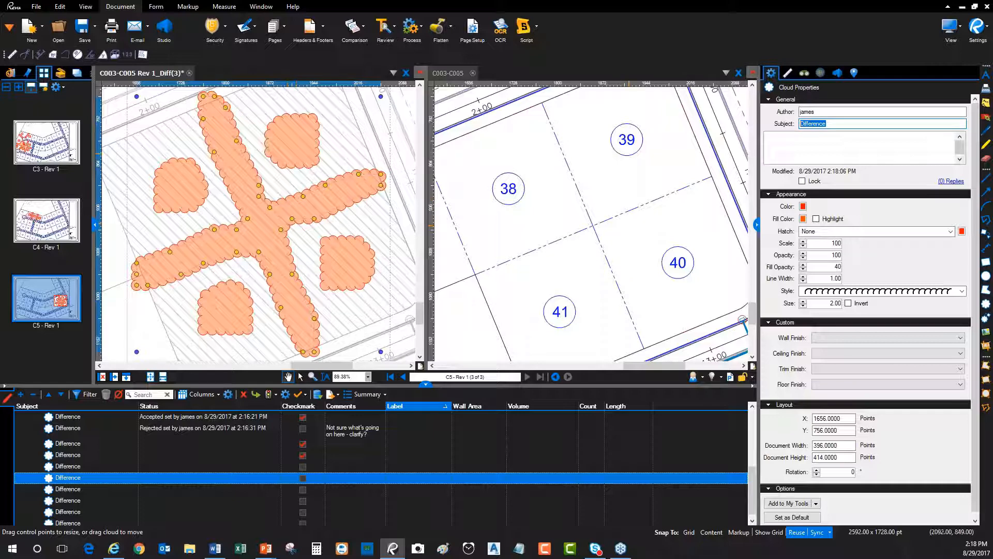
pyautogui.write('REV 1')
pyautogui.hotkey('ctrl', 'a')
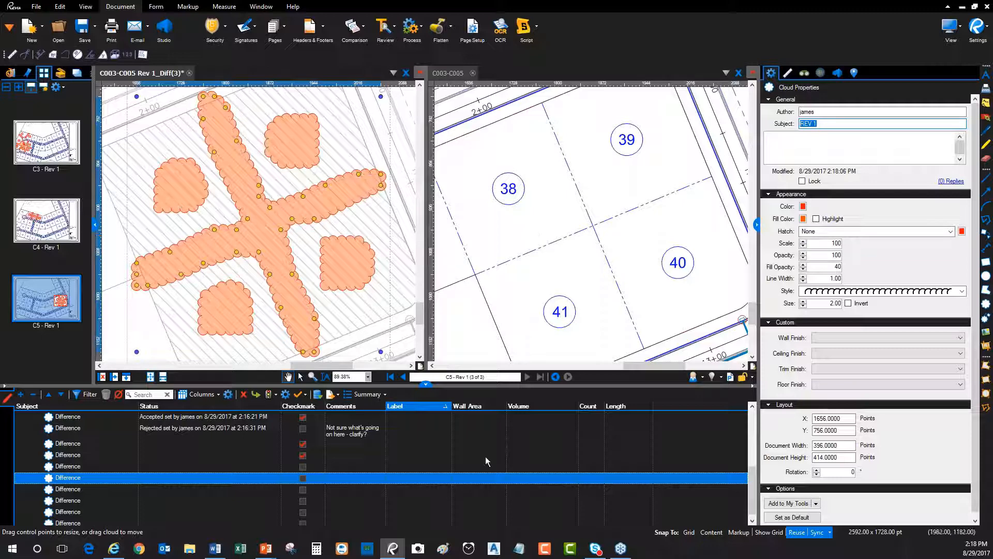
pyautogui.press('Return')
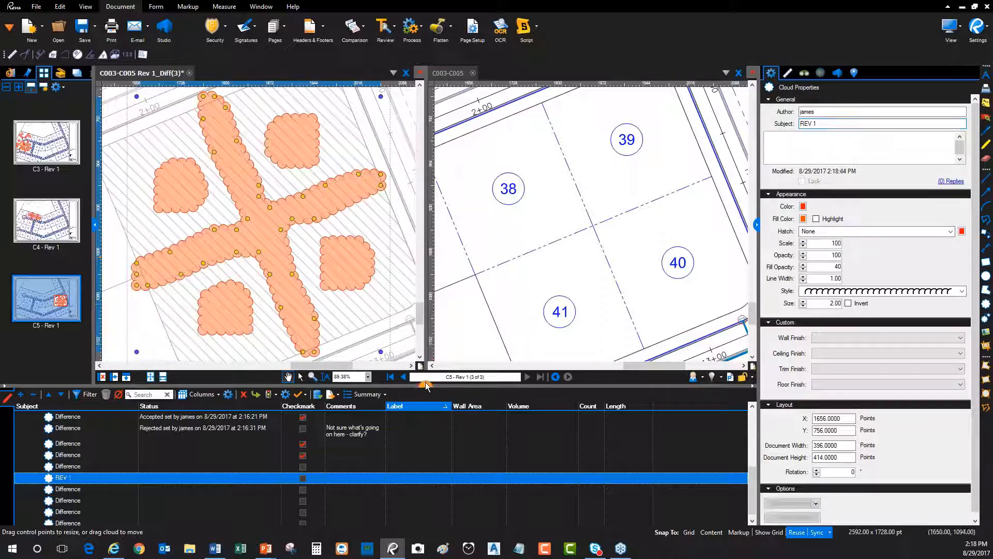
# Return to sheet C4 and hide the Markups list and cloud properties so the whole sheet shows in both documents
pyautogui.click(243, 458)
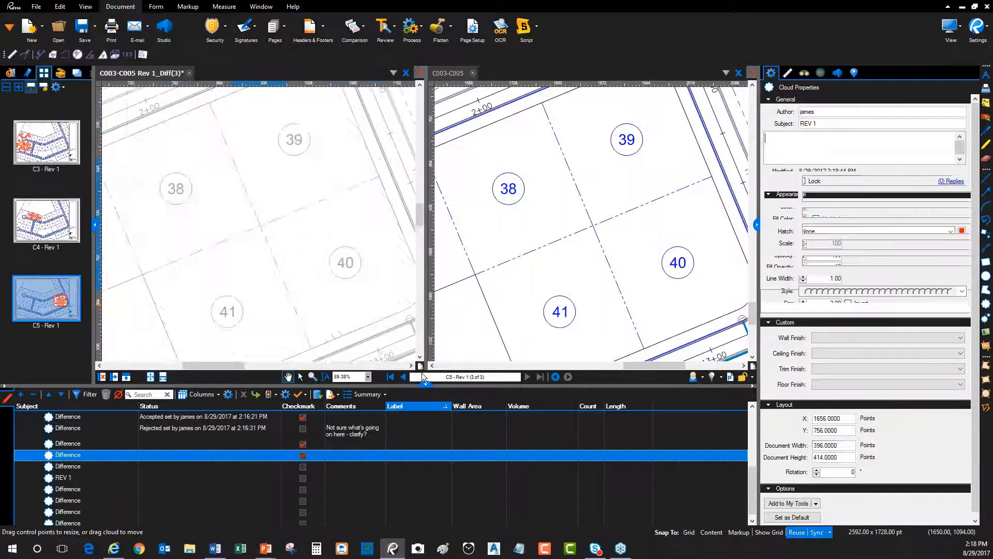
pyautogui.click(426, 383)
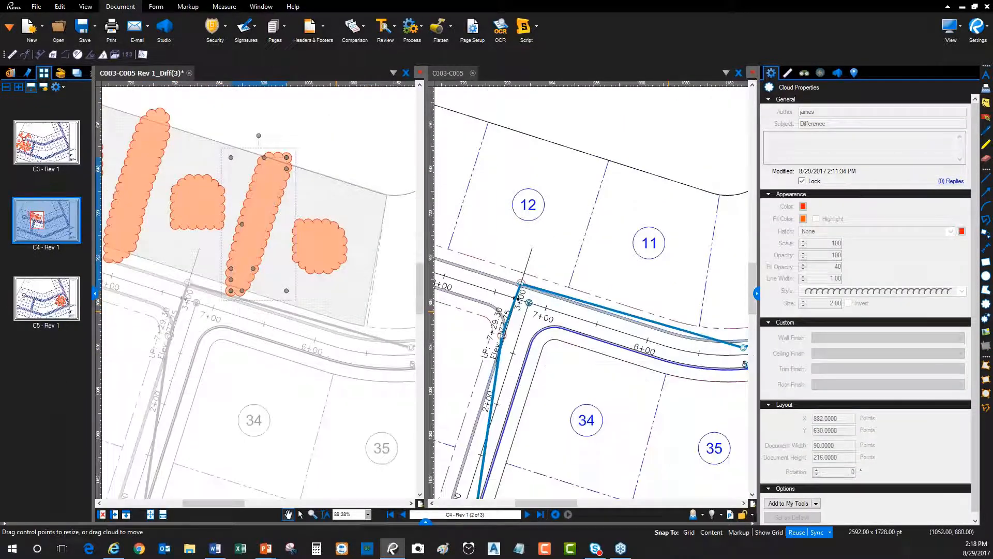
pyautogui.hotkey('ctrl', '9')
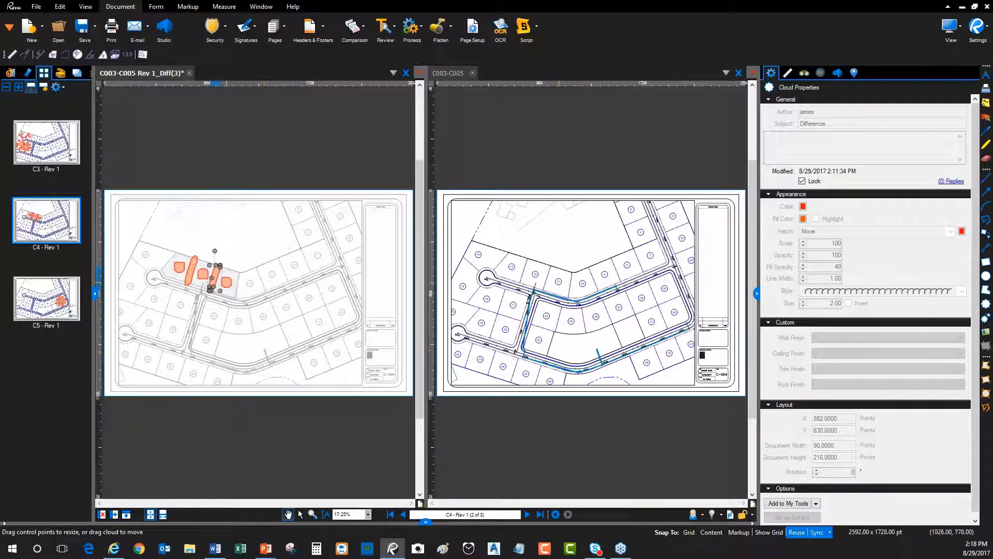
pyautogui.click(183, 228)
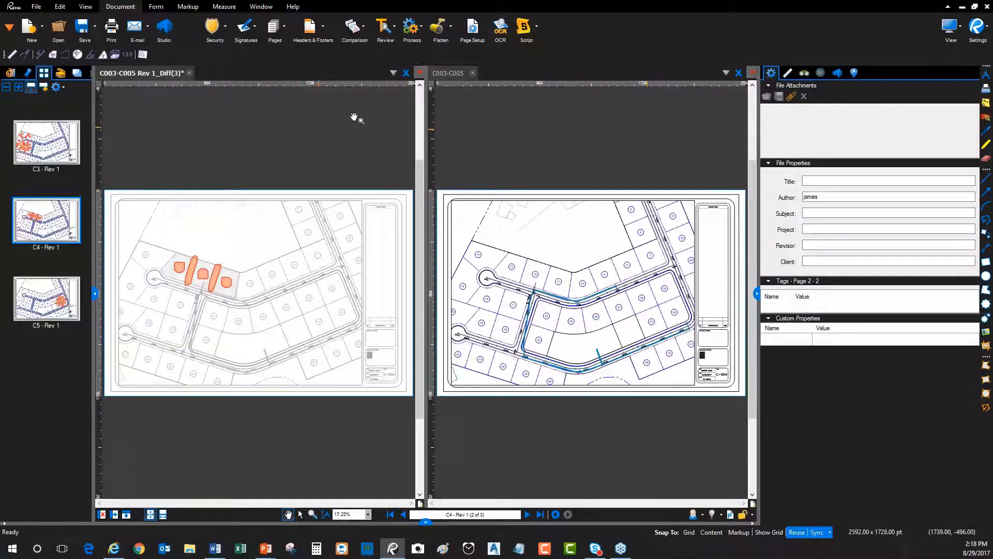
pyautogui.click(756, 292)
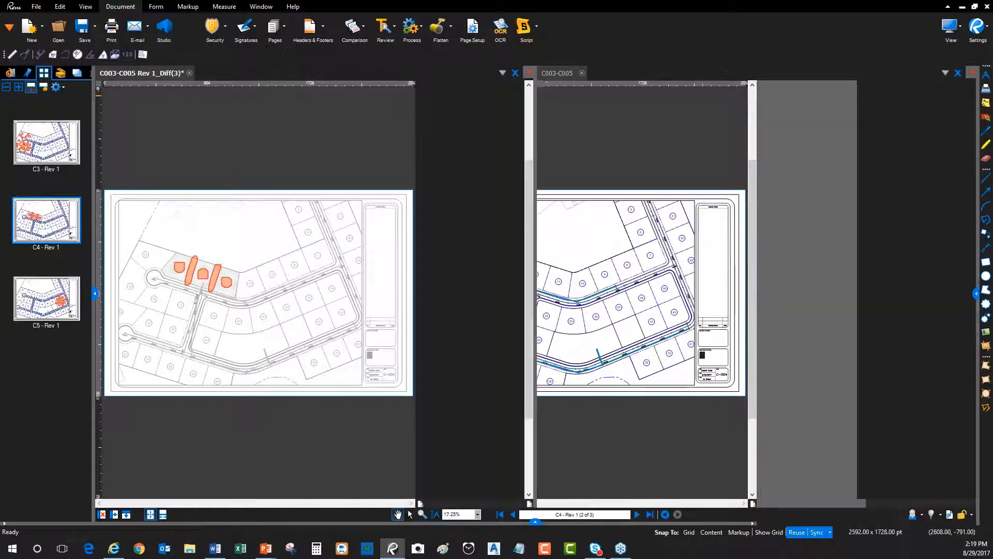
# Review the document and page range choices for Documents A and B in the Compare Documents settings, and close them without running a comparison
pyautogui.click(360, 31)
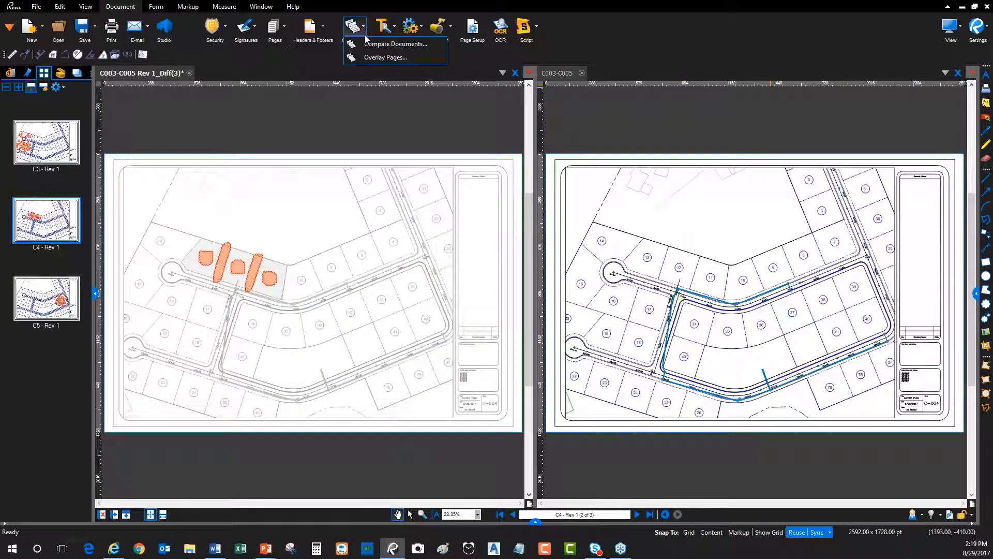
pyautogui.click(380, 43)
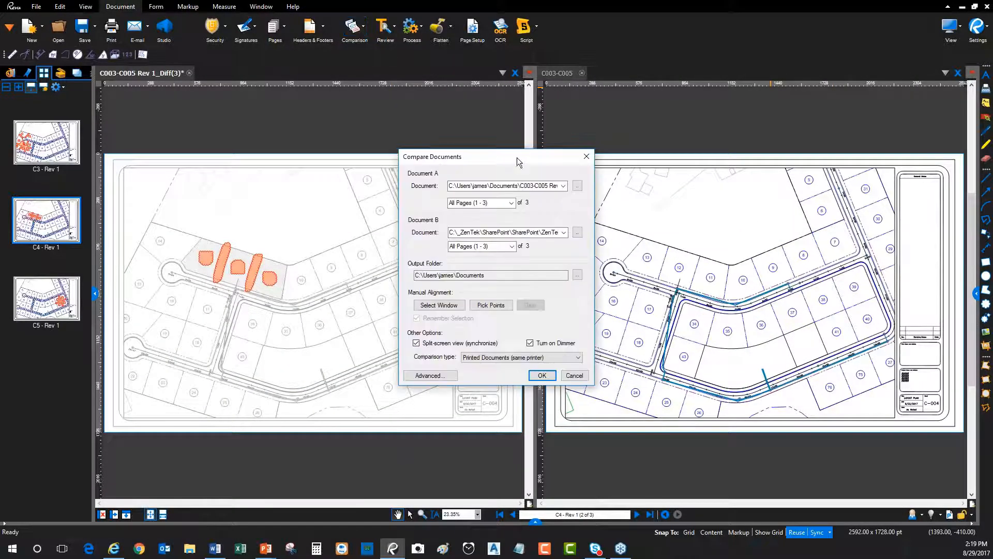
pyautogui.moveTo(519, 158); pyautogui.dragTo(420, 154)
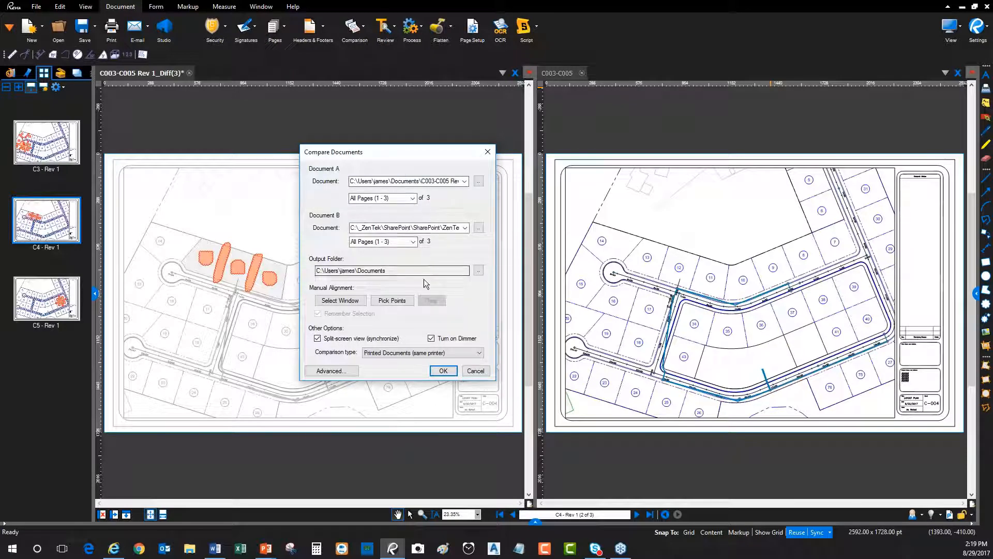
pyautogui.moveTo(408, 150); pyautogui.dragTo(354, 131)
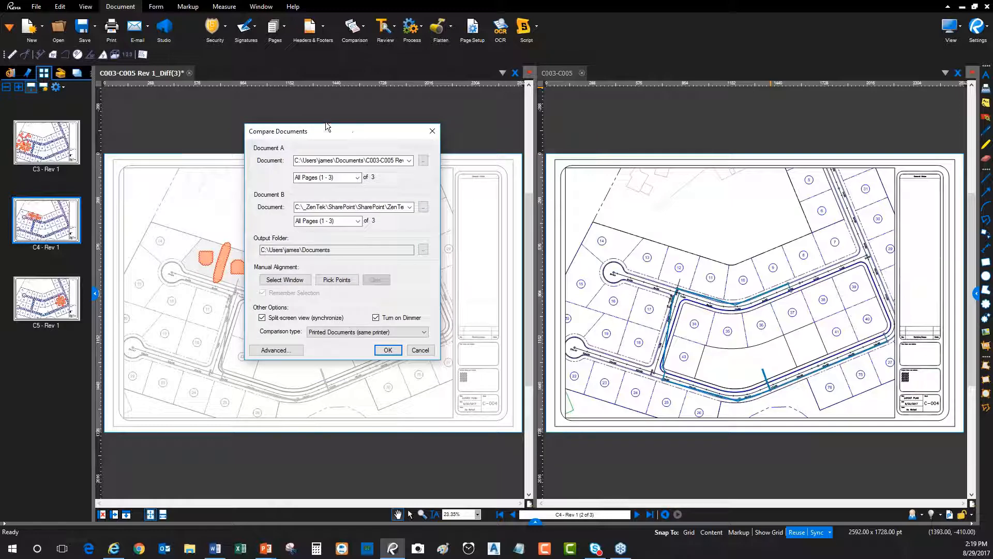
pyautogui.click(424, 351)
pyautogui.click(334, 160)
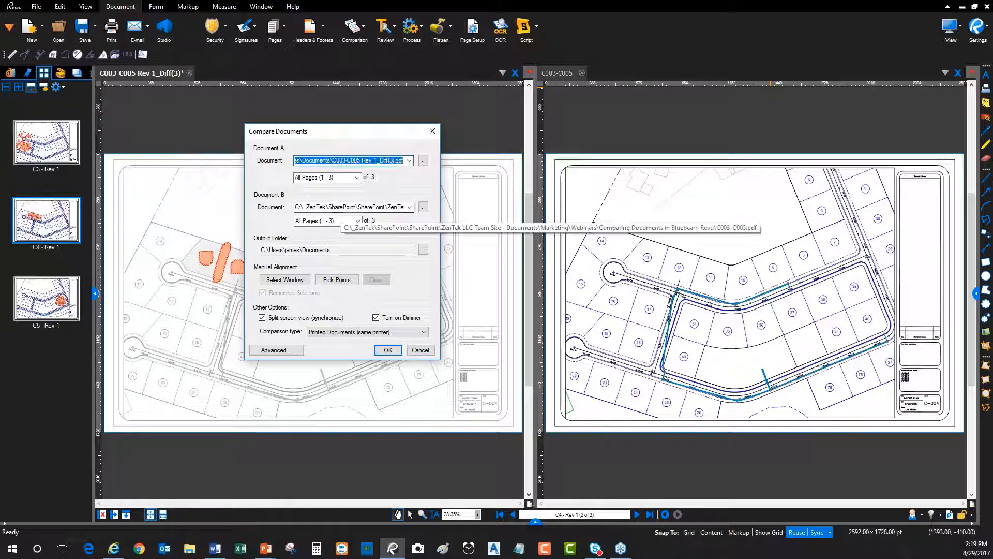
pyautogui.click(346, 207)
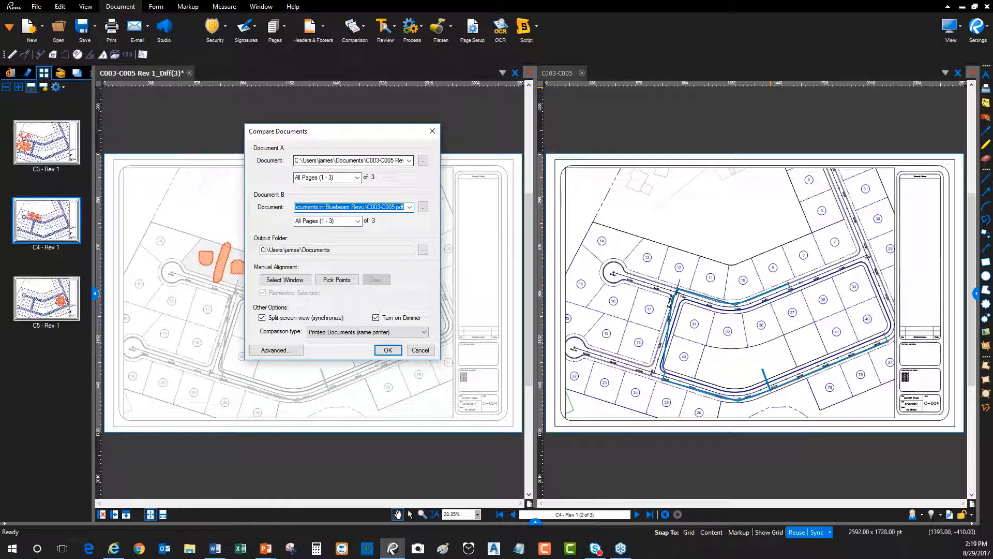
pyautogui.click(324, 177)
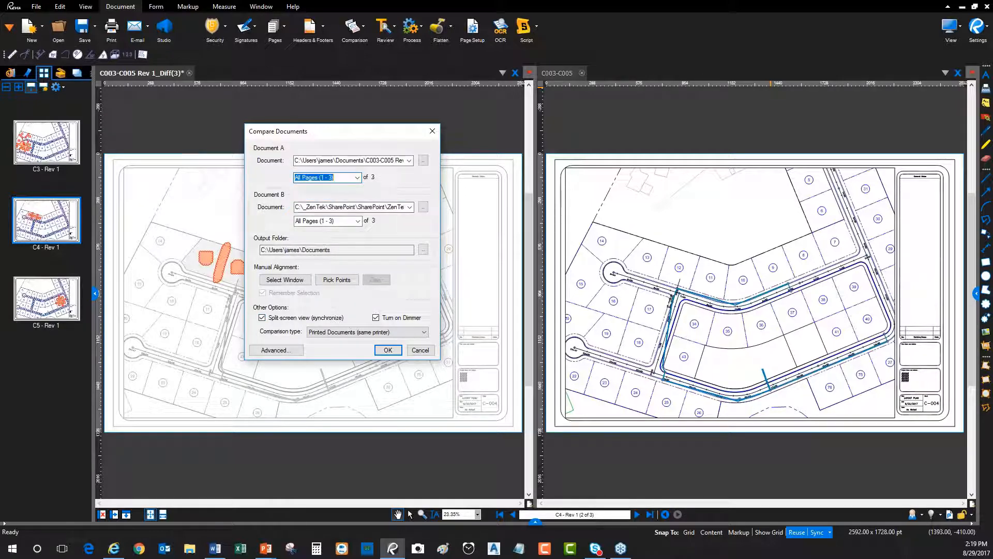
pyautogui.click(326, 220)
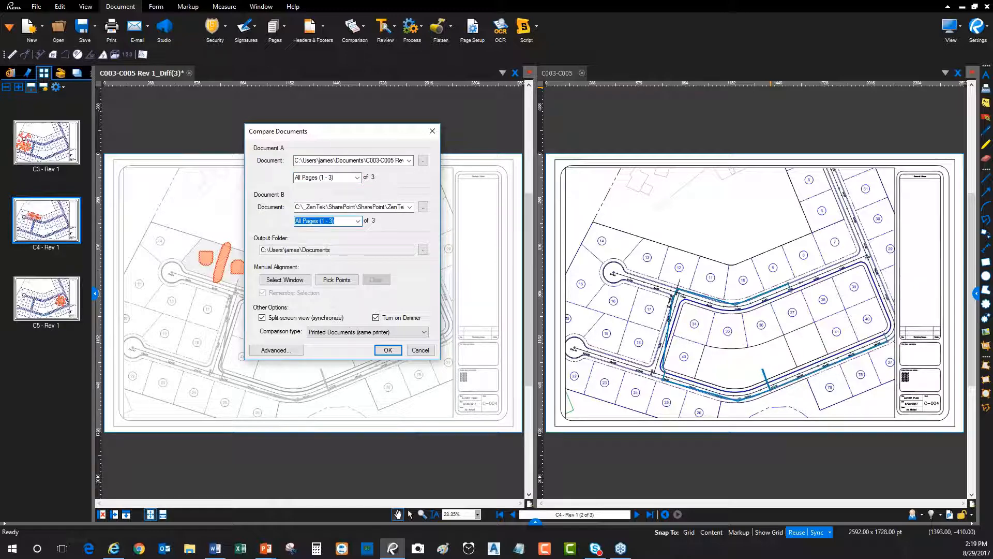
pyautogui.click(362, 160)
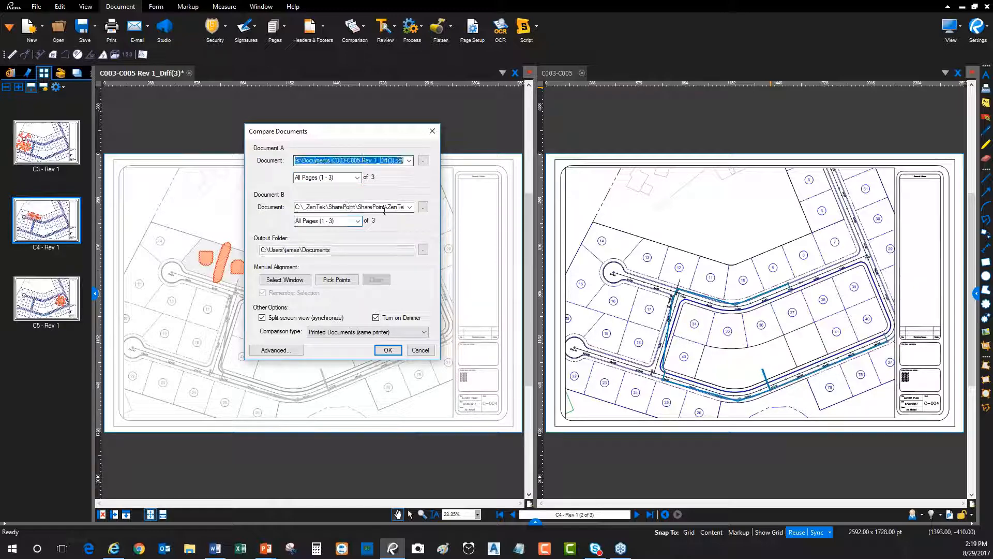
pyautogui.click(377, 207)
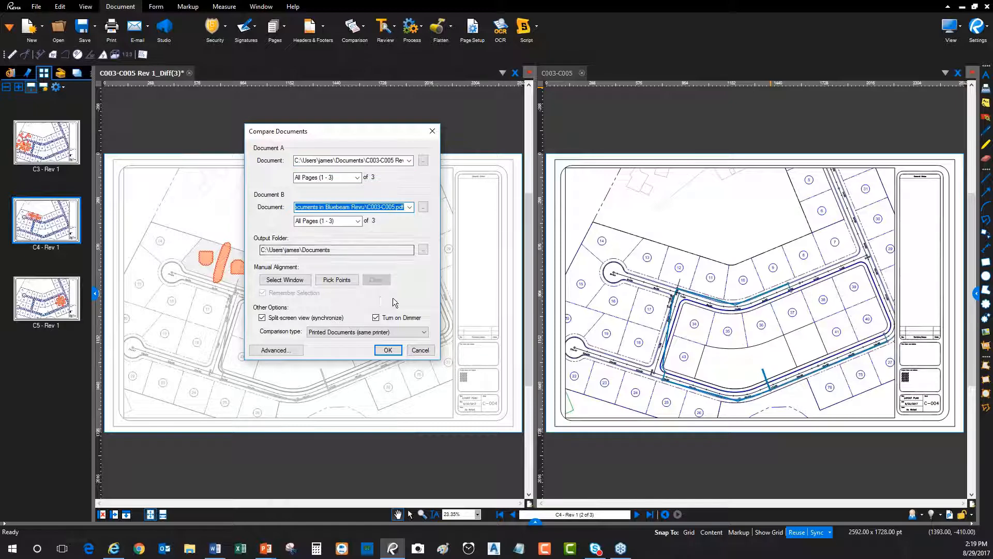
pyautogui.click(422, 351)
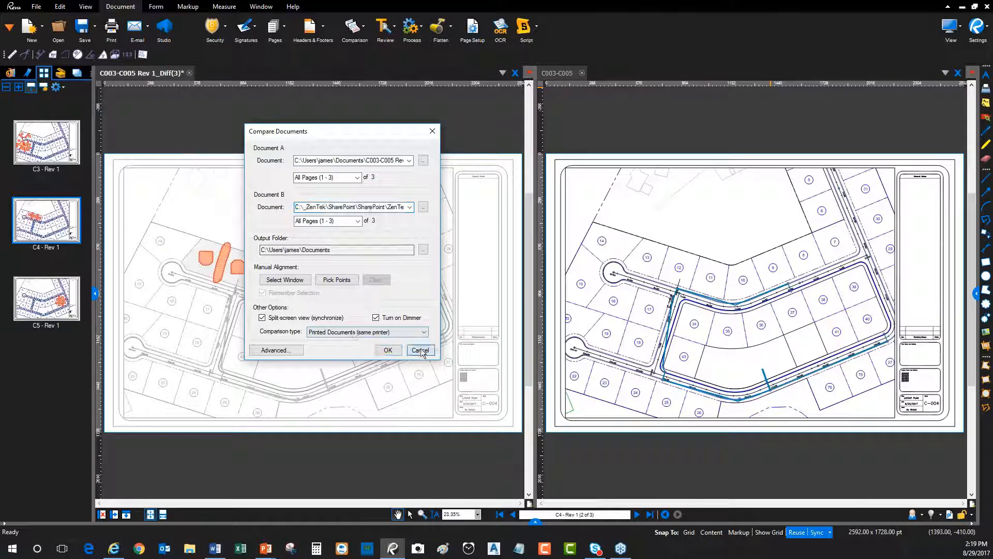
# Look over the Batch Compare Documents setup, including the ways to add revised pages, and close it without adding any files
pyautogui.click(37, 6)
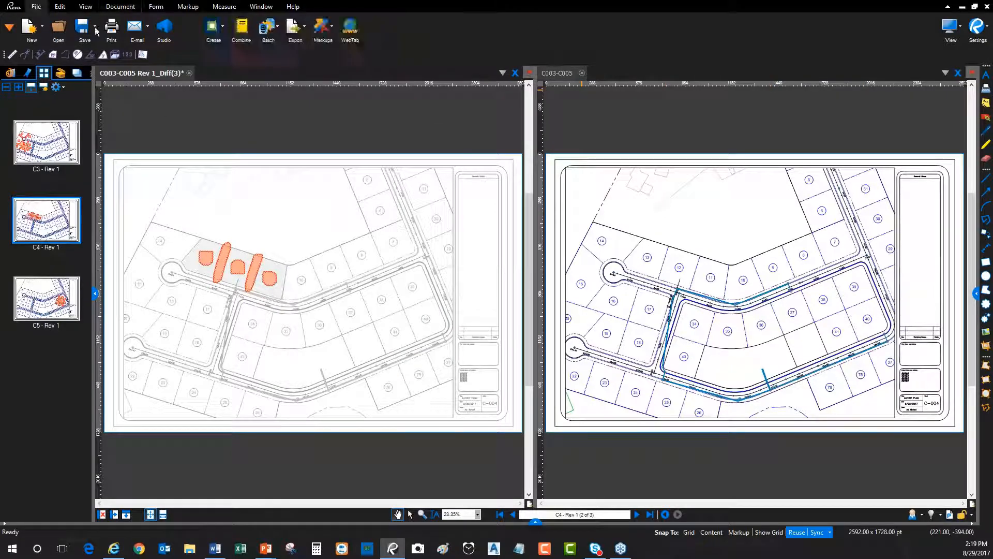
pyautogui.click(279, 31)
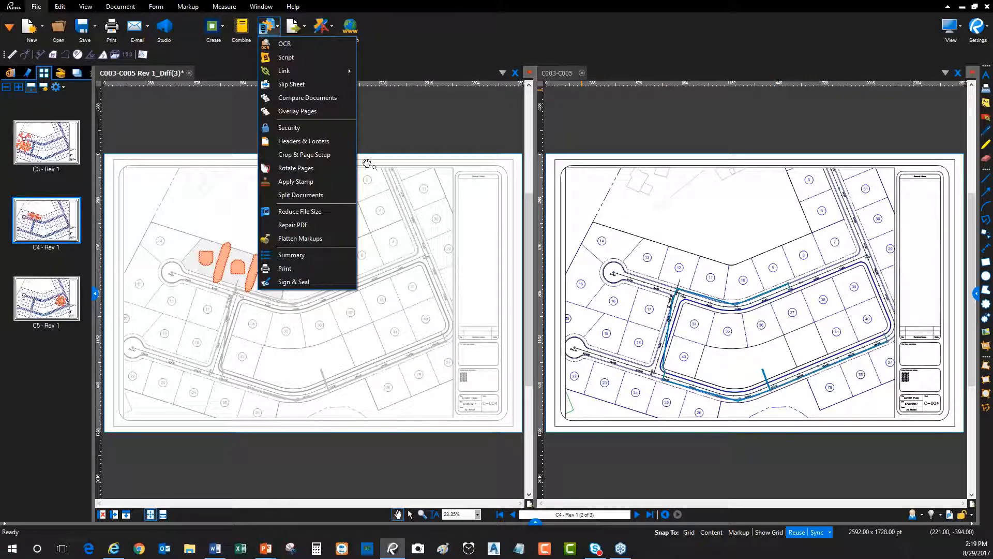
pyautogui.click(312, 98)
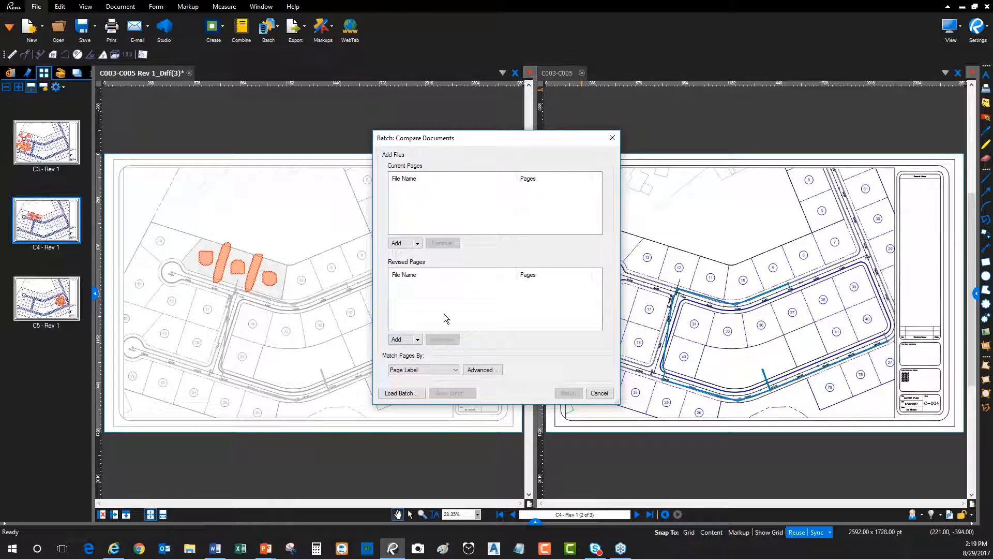
pyautogui.click(417, 340)
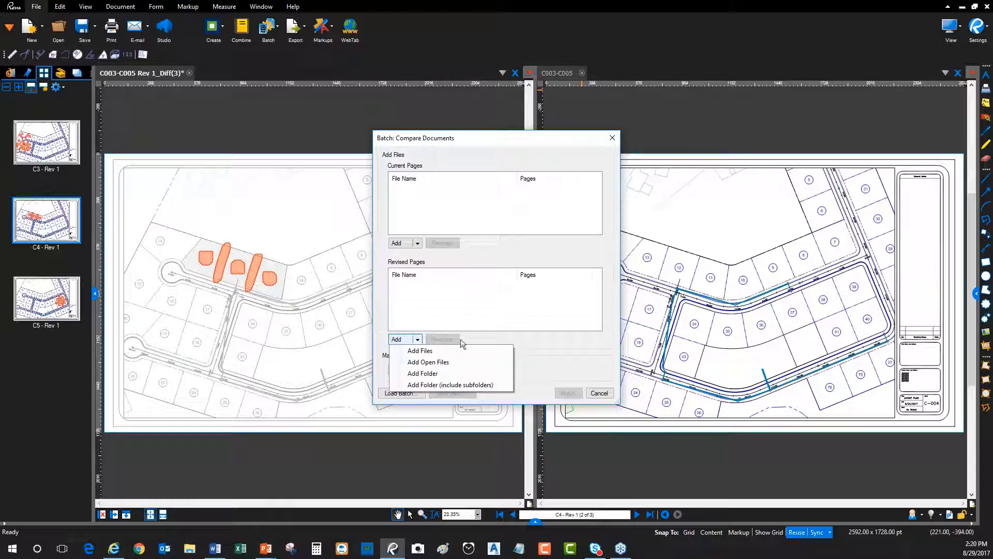
pyautogui.click(541, 340)
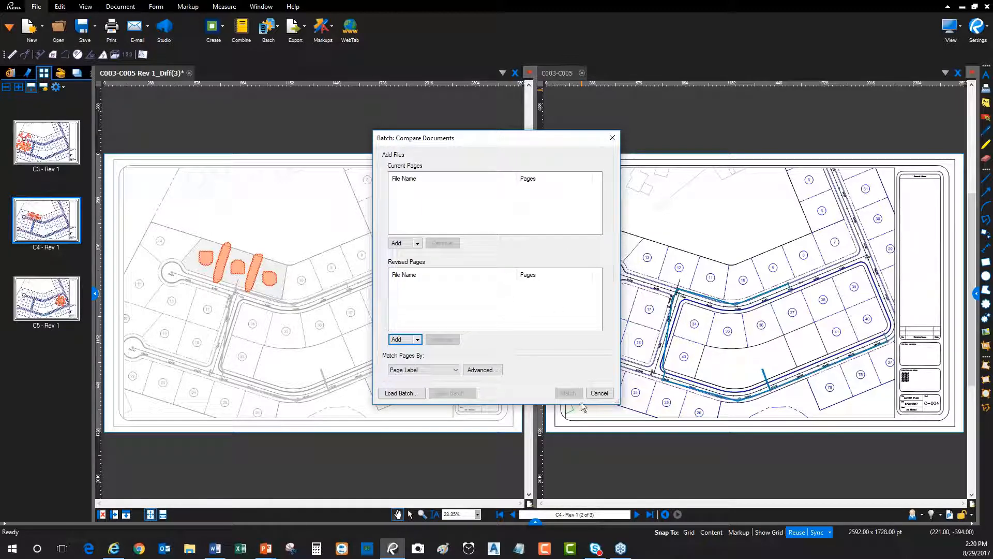
pyautogui.click(599, 393)
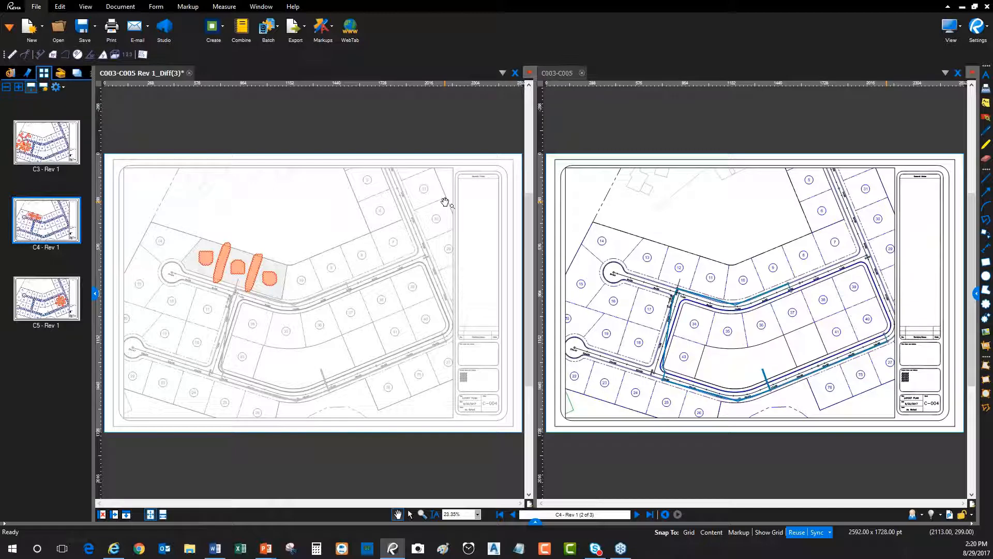
# Bring up the batch operations again, view the empty Batch Compare Documents setup once more, and cancel it
pyautogui.click(269, 30)
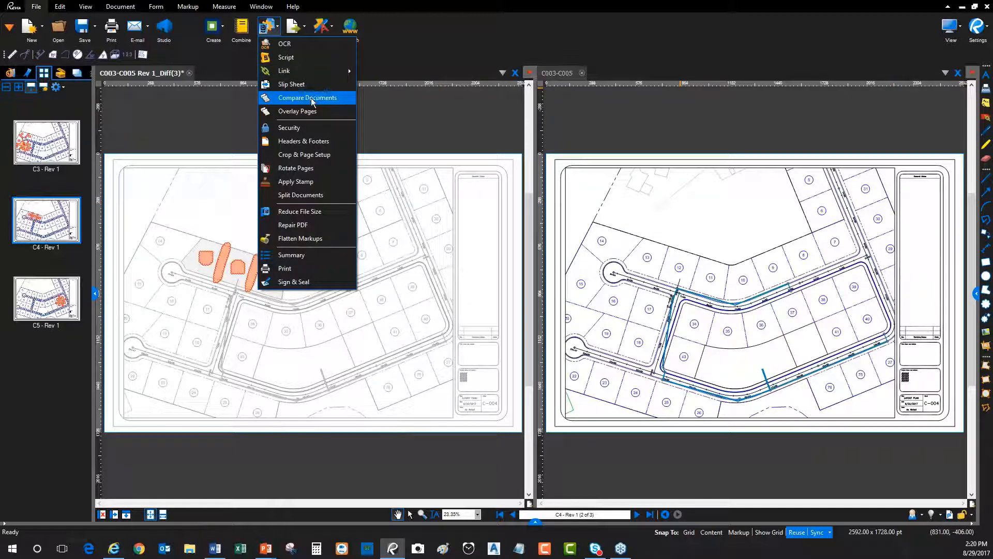
pyautogui.click(288, 104)
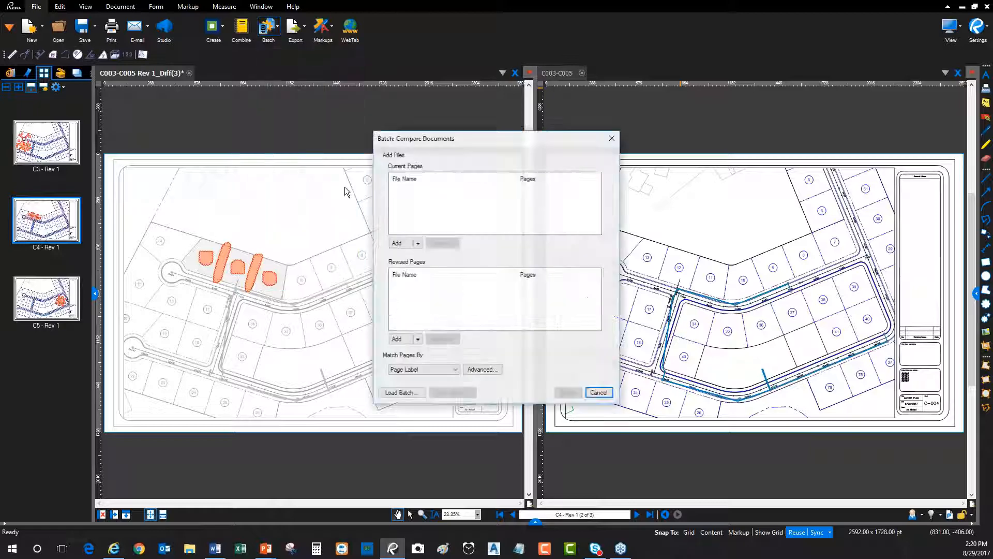
pyautogui.click(599, 393)
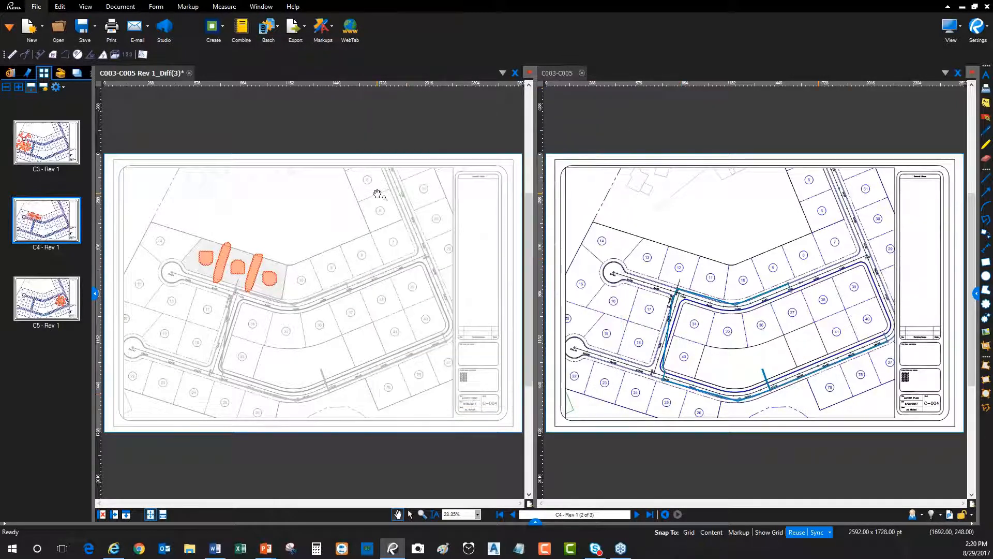